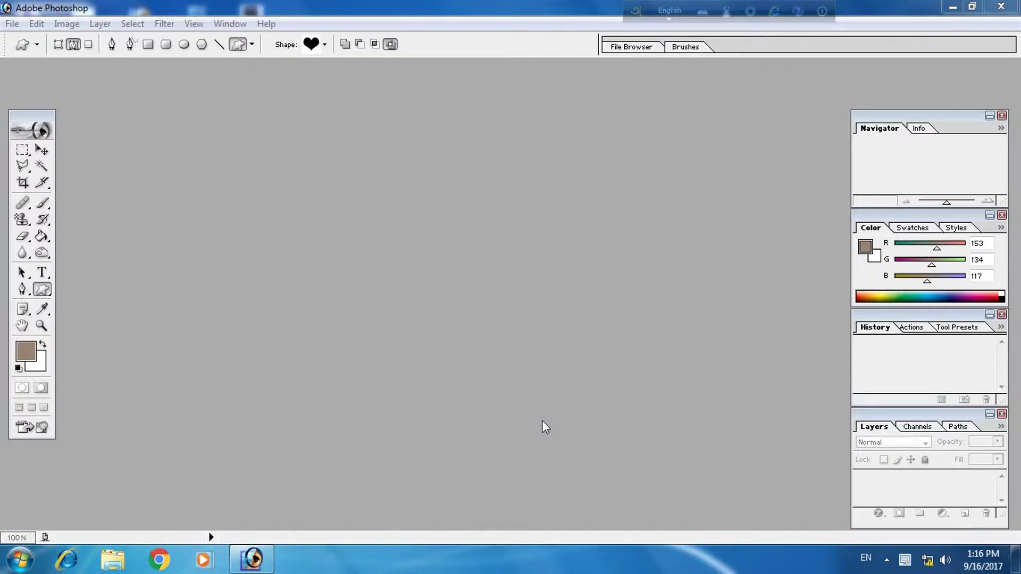
Create Untitled-1, a white 7 × 5 inch RGB document at 72 pixels/inch
click(11, 24)
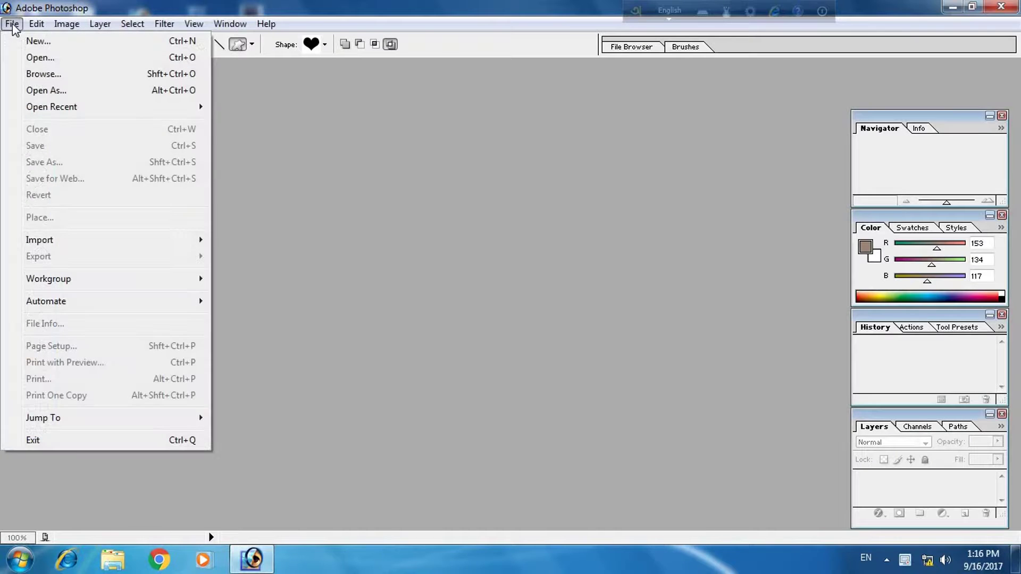
click(36, 42)
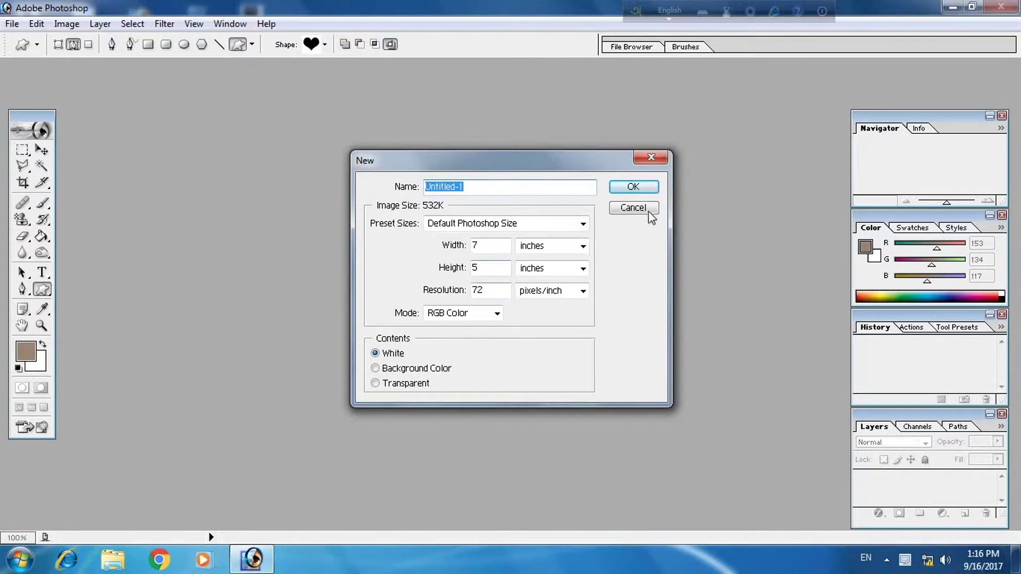
click(639, 186)
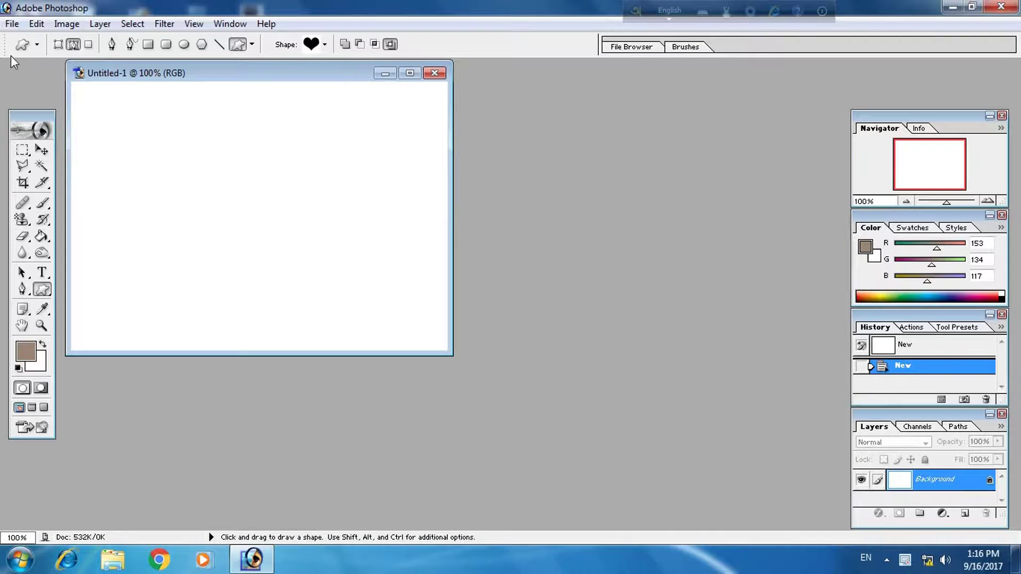
click(11, 24)
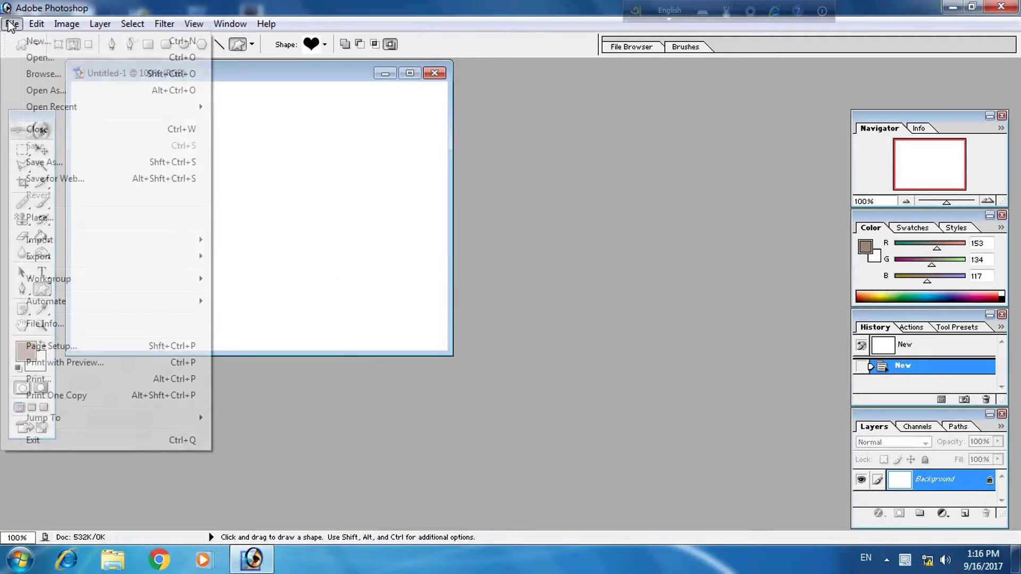
Open 120.JPG, the white satin with two red roses, from the NATURE folder
click(40, 58)
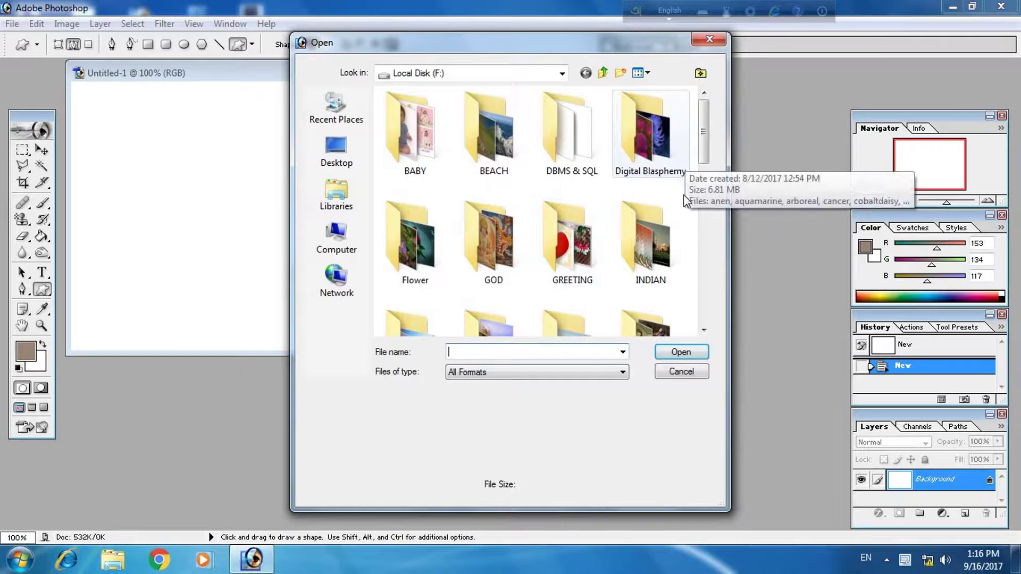
drag(702, 129, 710, 186)
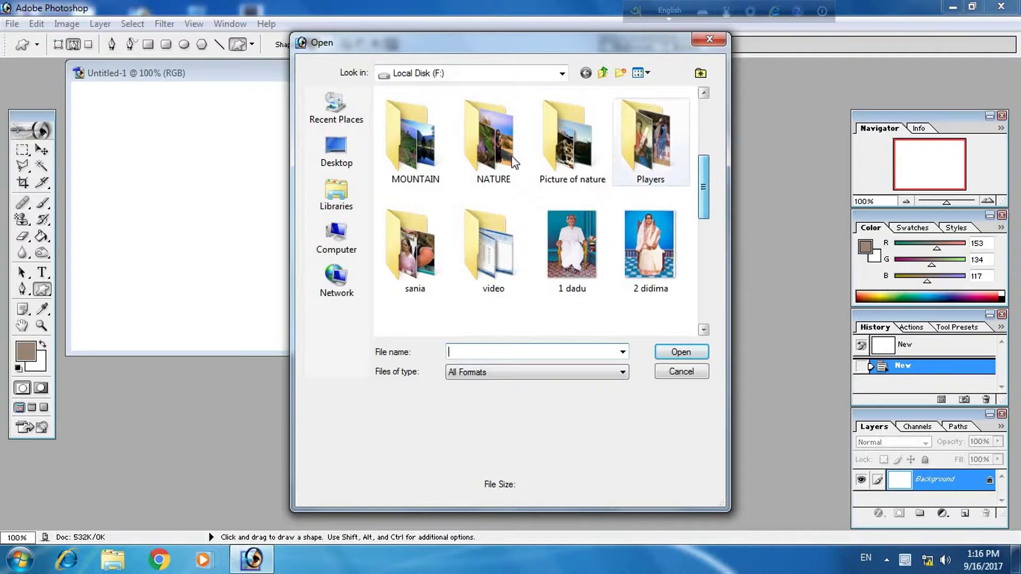
click(487, 151)
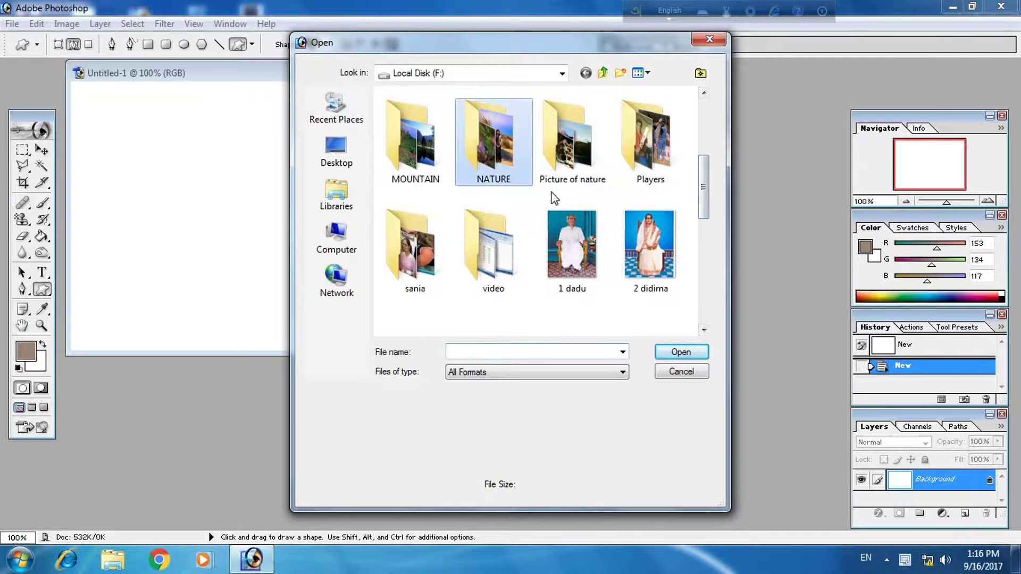
click(678, 355)
click(646, 242)
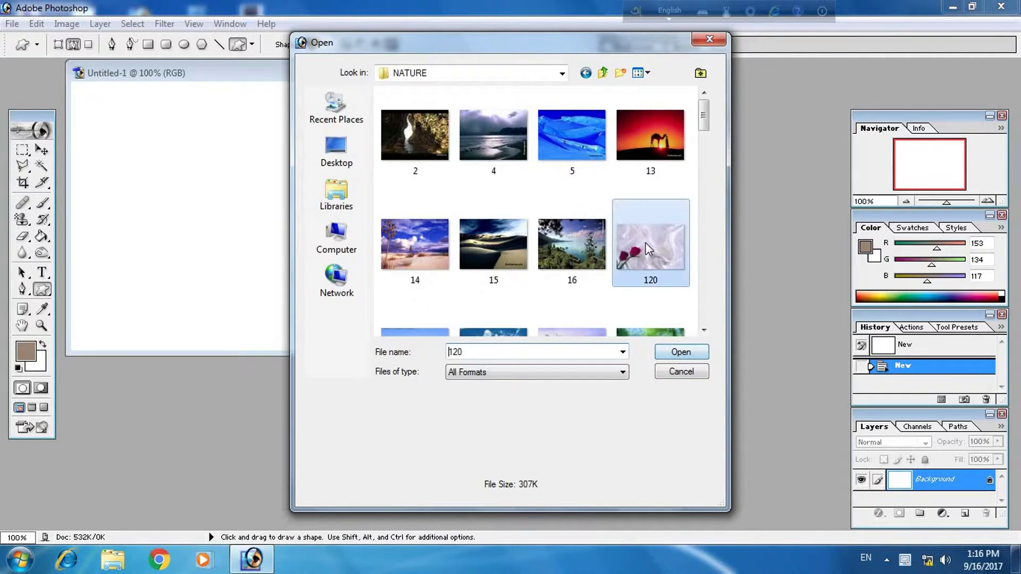
click(686, 356)
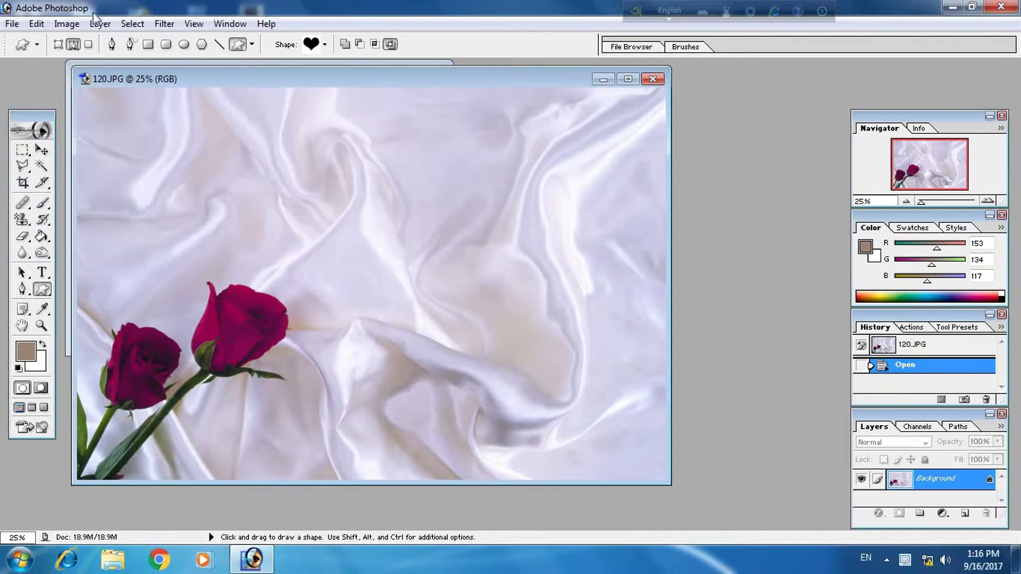
Drag the fully selected 120.JPG image into Untitled-1 as Layer 1 above the white background
click(130, 26)
click(144, 42)
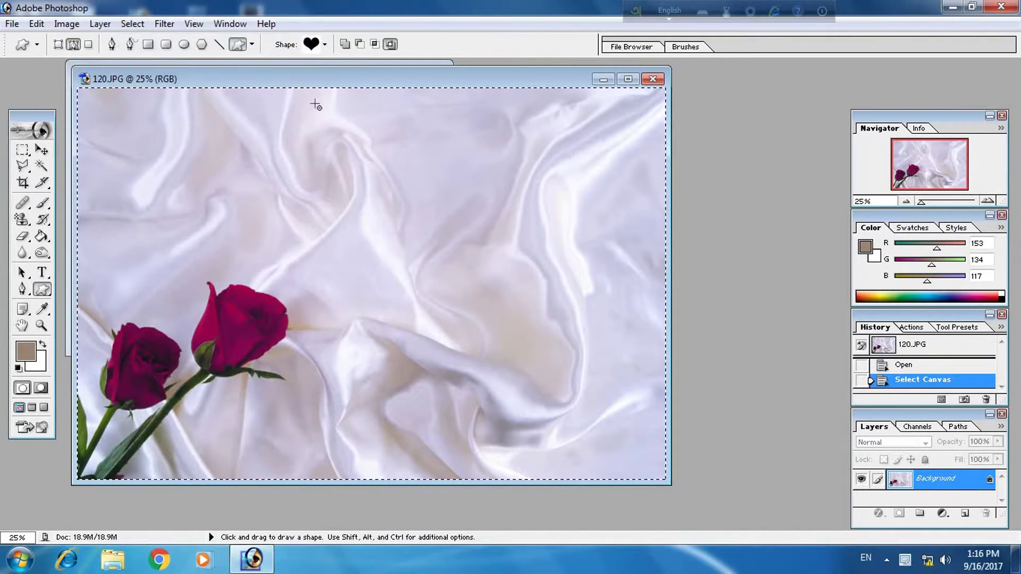
drag(349, 83, 551, 81)
drag(659, 83, 864, 101)
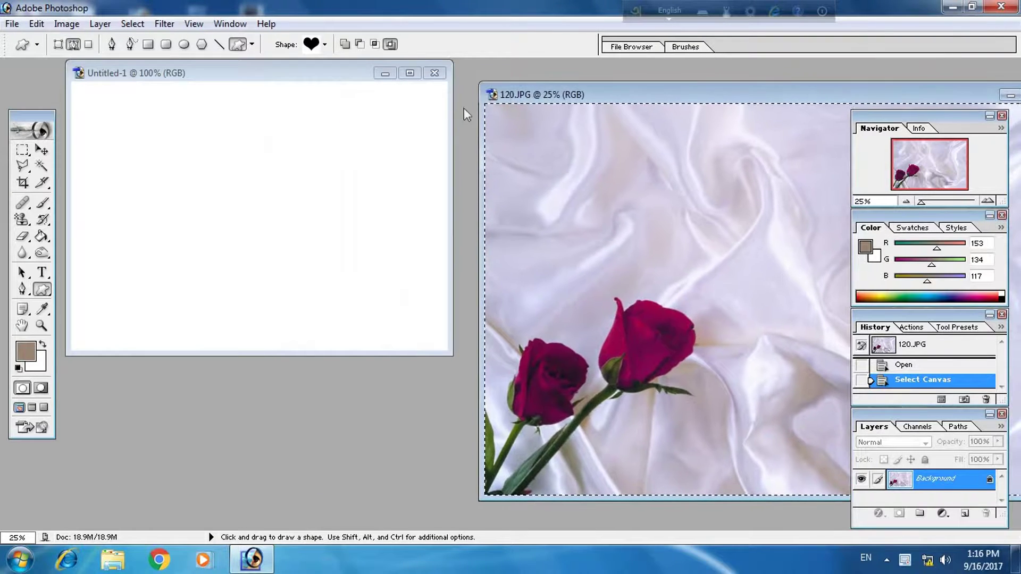
click(43, 152)
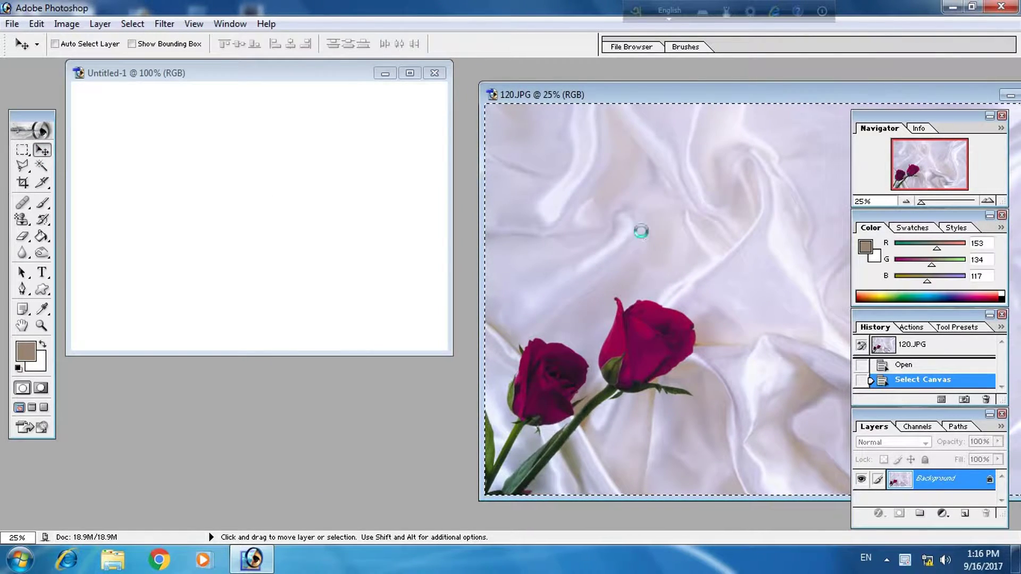
drag(638, 229, 392, 234)
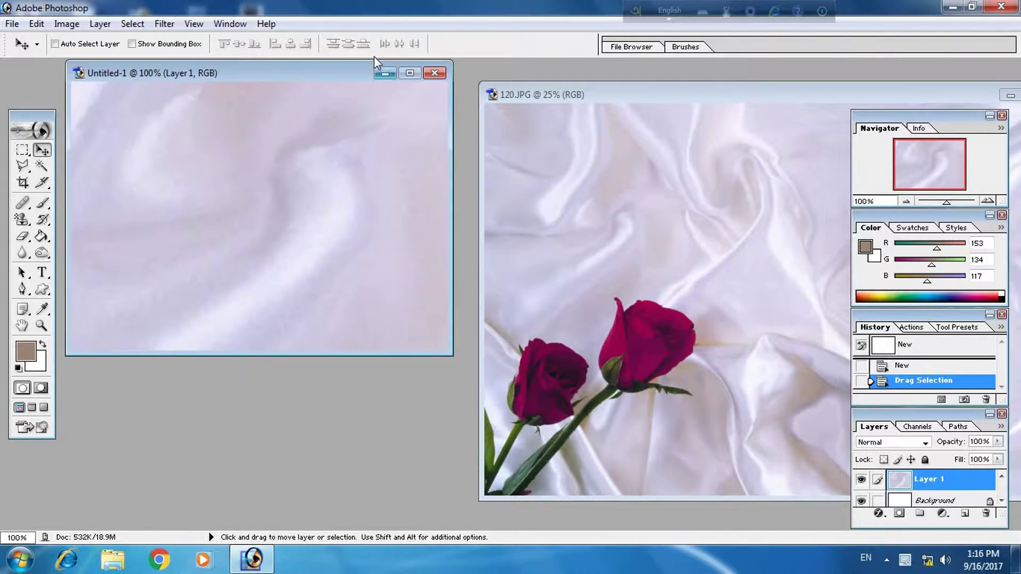
click(411, 73)
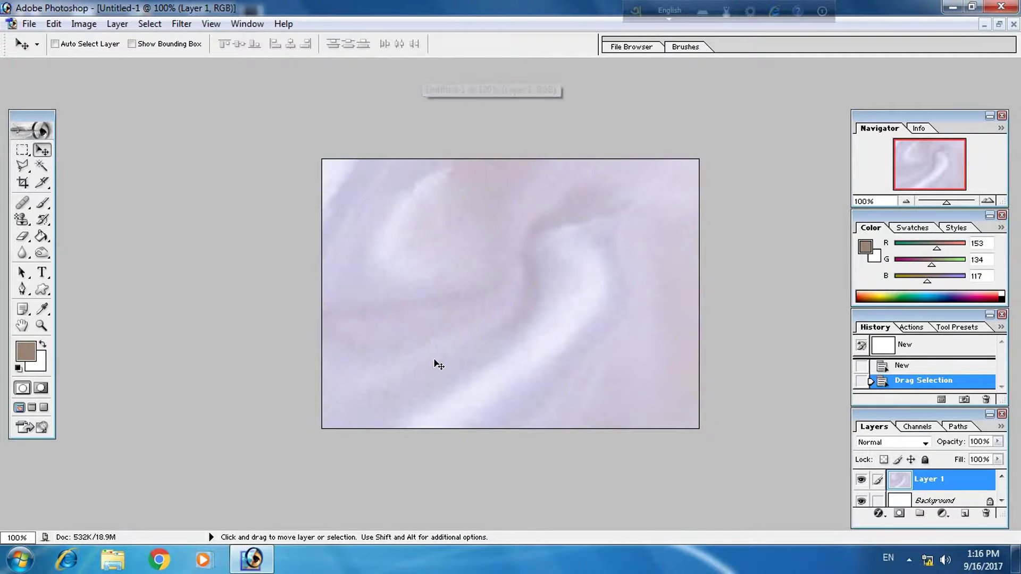
Free-transform the oversized satin layer, shrinking it down toward the canvas size
key(ctrl+t)
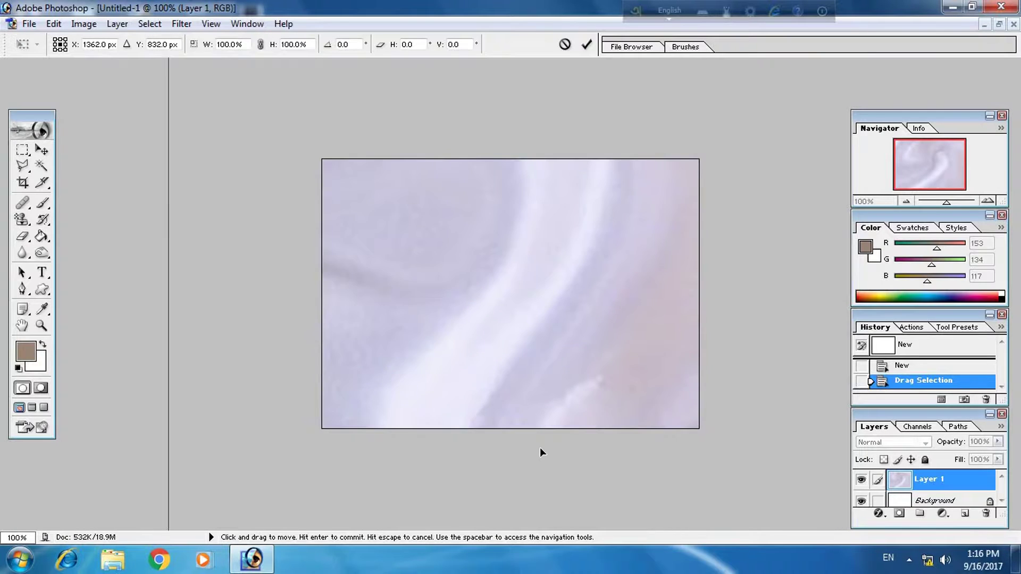
mouse_move(382, 223)
mouse_down()
mouse_move(516, 422)
mouse_move(420, 326)
mouse_up()
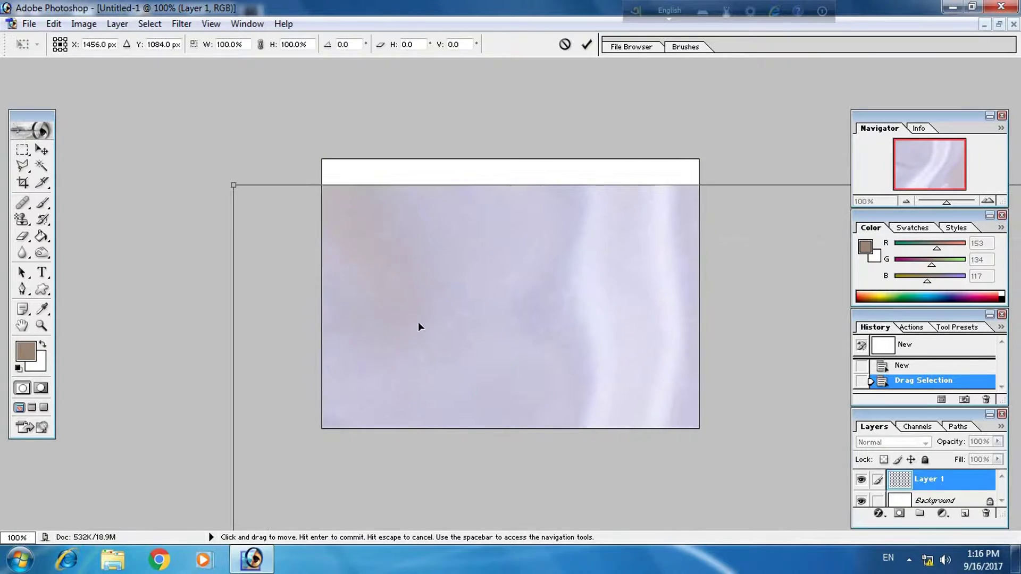
mouse_move(232, 182)
mouse_down()
mouse_move(668, 347)
mouse_move(812, 415)
mouse_up()
drag(823, 452, 251, 169)
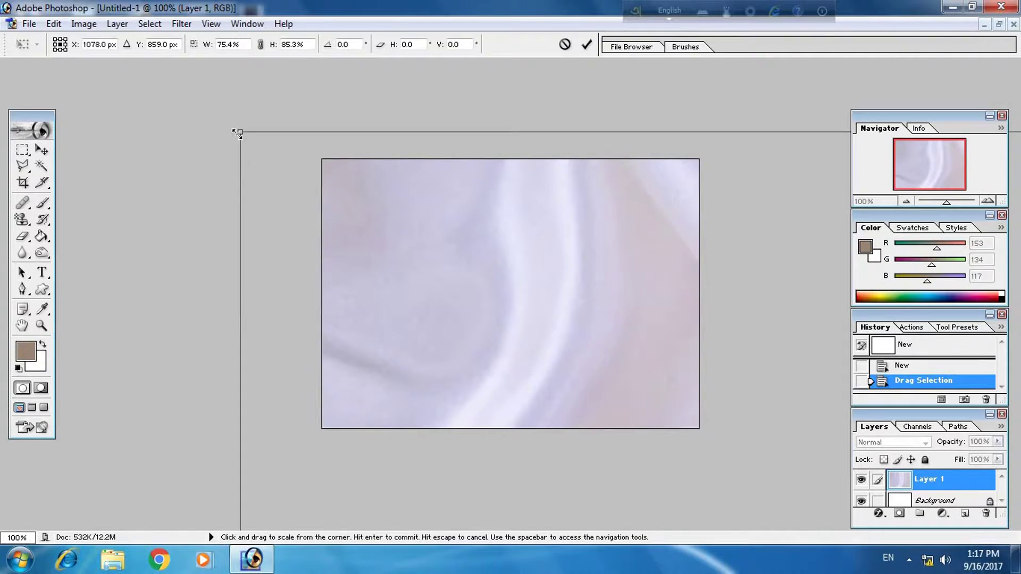
mouse_move(238, 131)
mouse_down()
mouse_move(652, 388)
mouse_move(168, 72)
mouse_move(589, 428)
mouse_up()
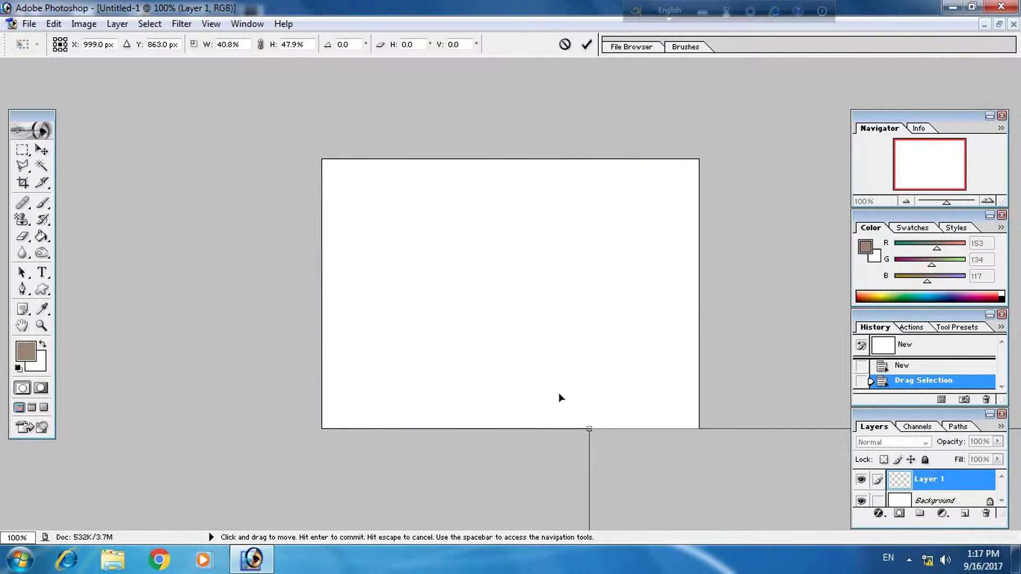
mouse_move(560, 398)
mouse_down()
mouse_move(139, 44)
mouse_move(743, 358)
mouse_up()
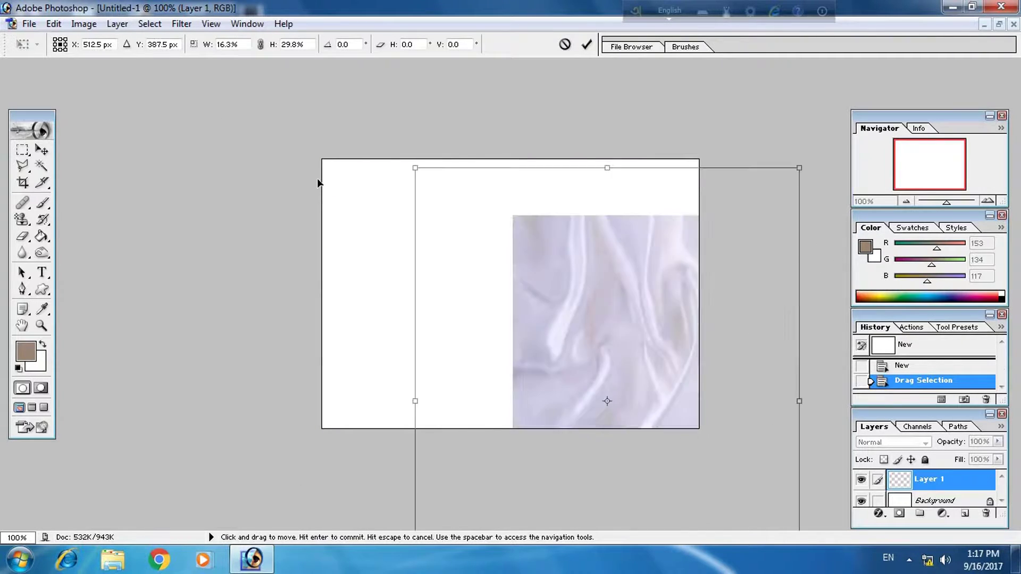
Align and stretch the satin layer to the canvas edges, then commit the transform
drag(450, 237, 322, 180)
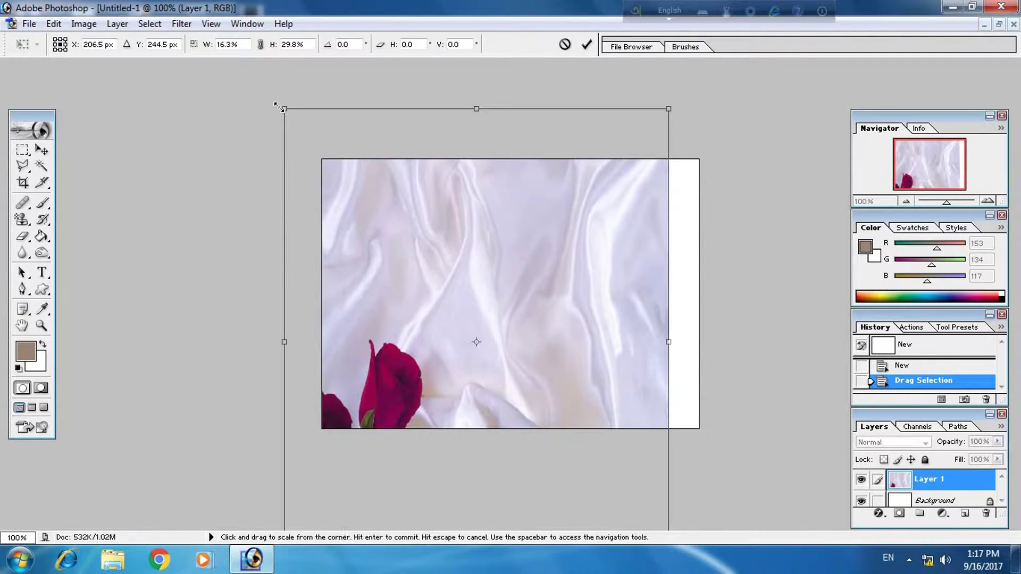
drag(277, 105, 418, 269)
mouse_move(495, 321)
mouse_down()
mouse_move(362, 148)
mouse_move(399, 209)
mouse_up()
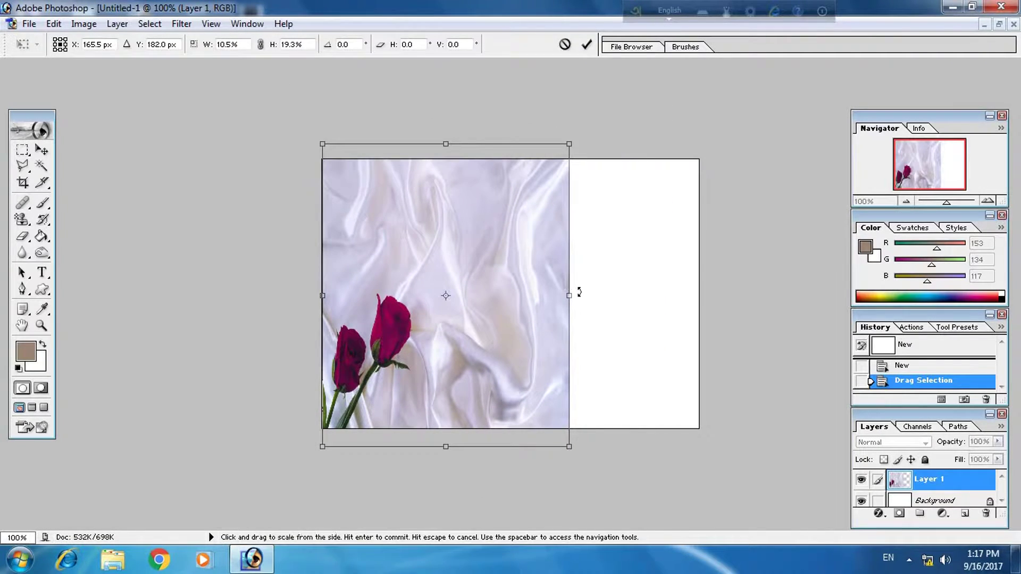
drag(570, 295, 705, 285)
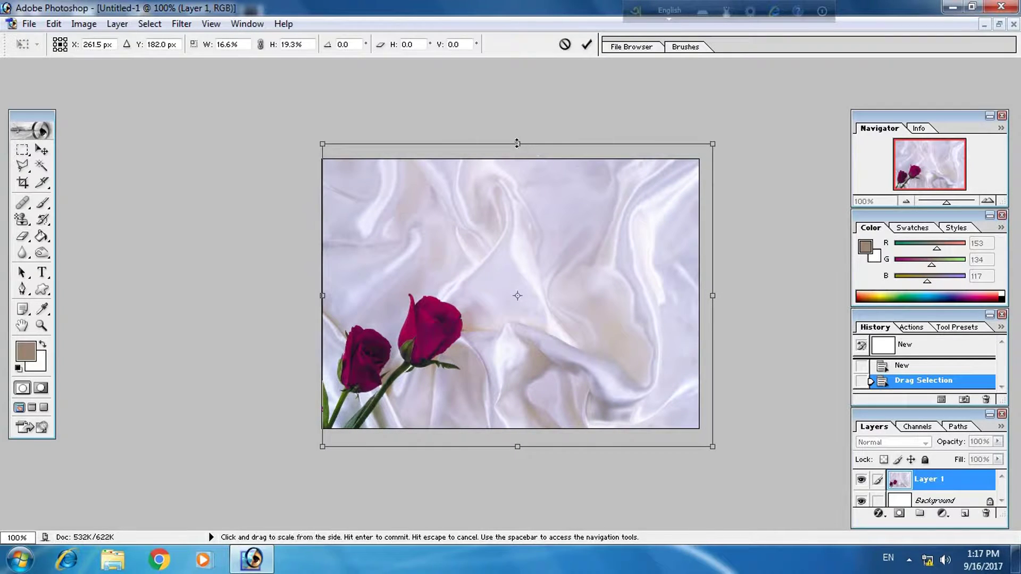
drag(517, 143, 517, 160)
drag(543, 270, 544, 266)
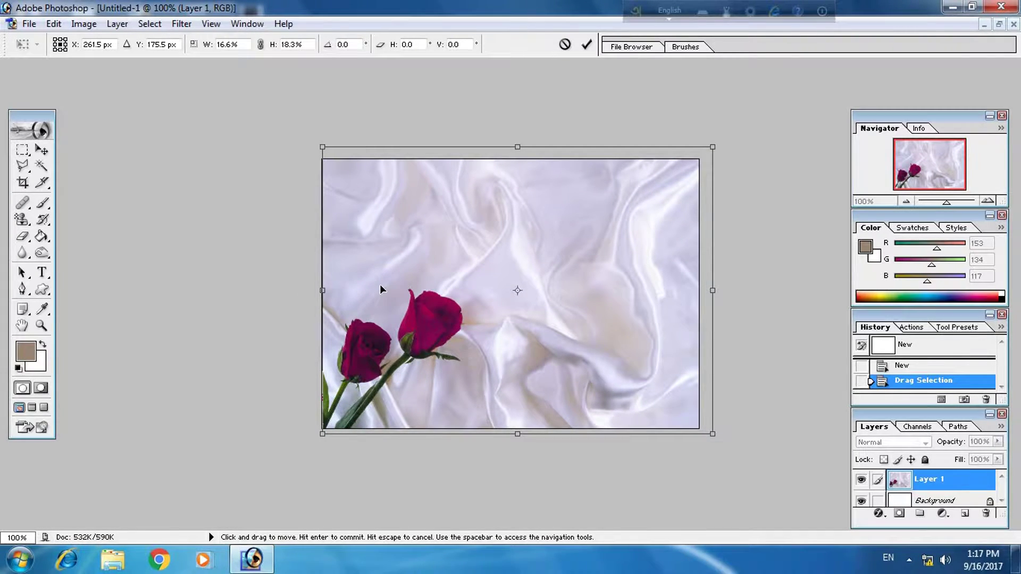
key(Return)
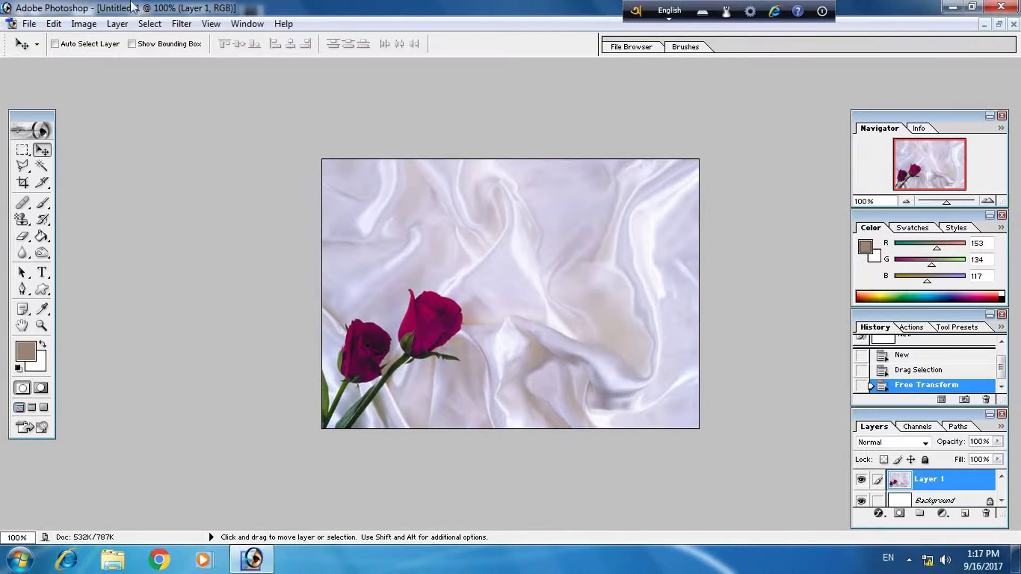
Open Picture 018.jpg, the seated man's photo, from Local Disk (F:)
click(29, 26)
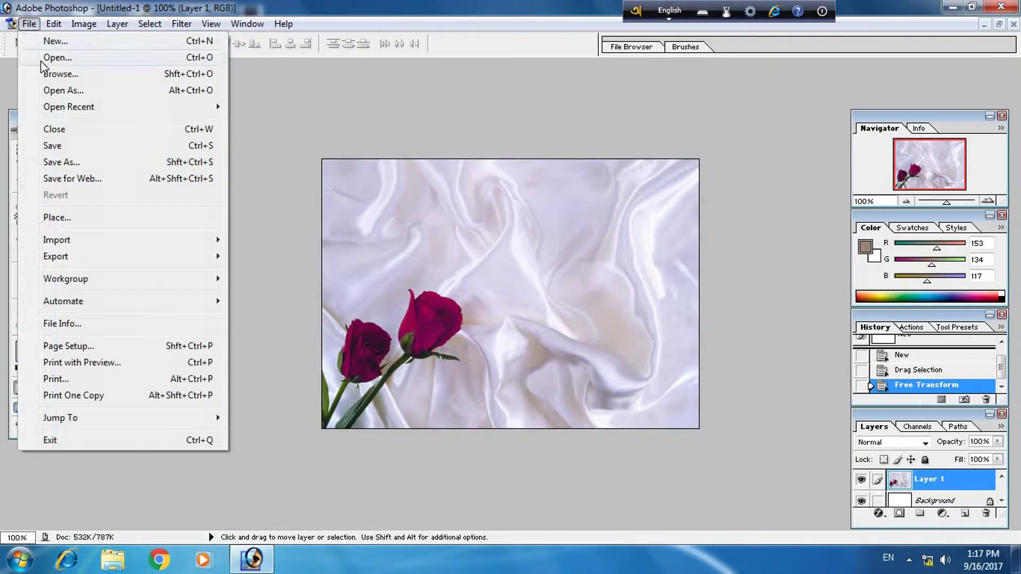
click(59, 59)
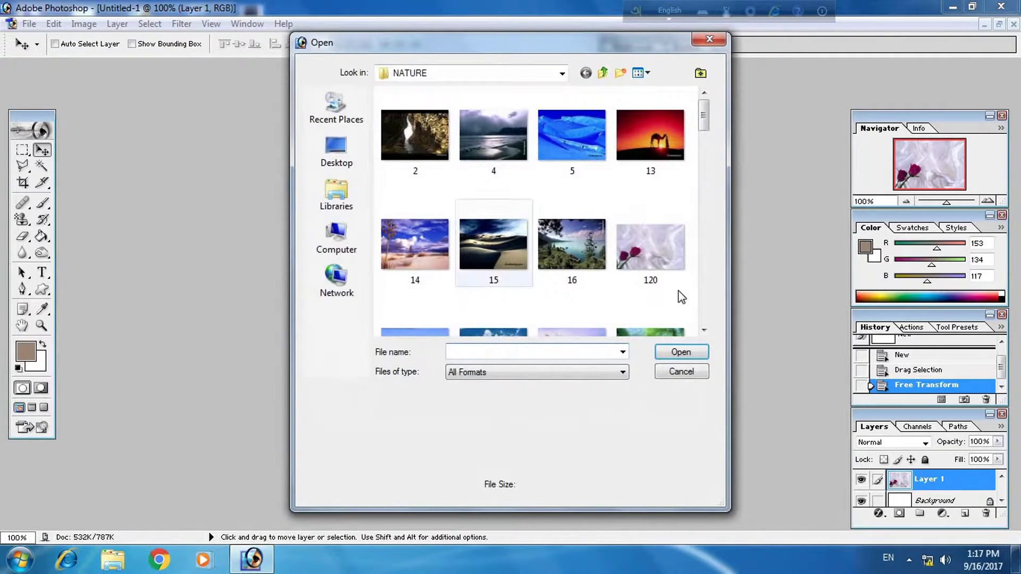
click(561, 75)
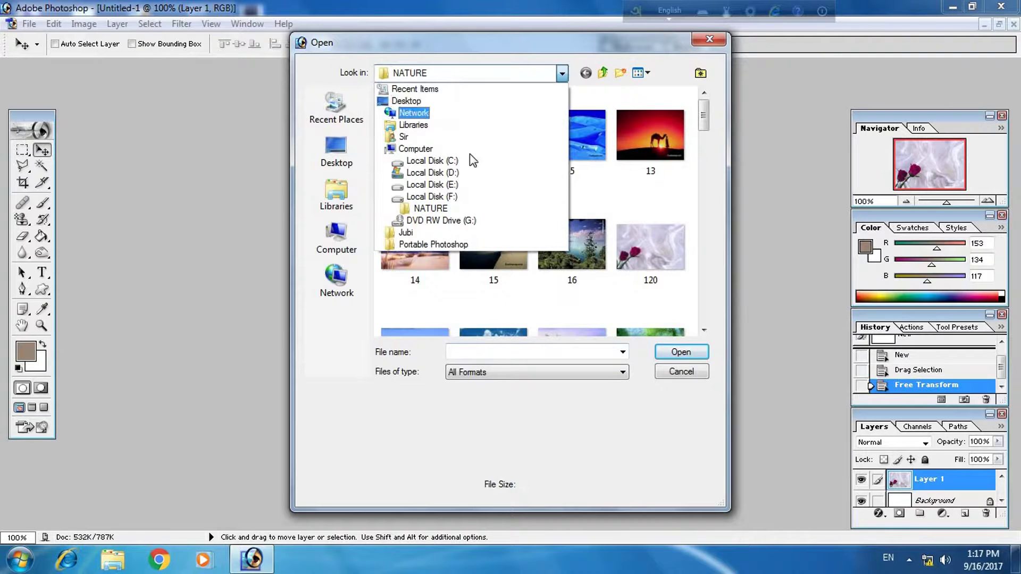
click(432, 196)
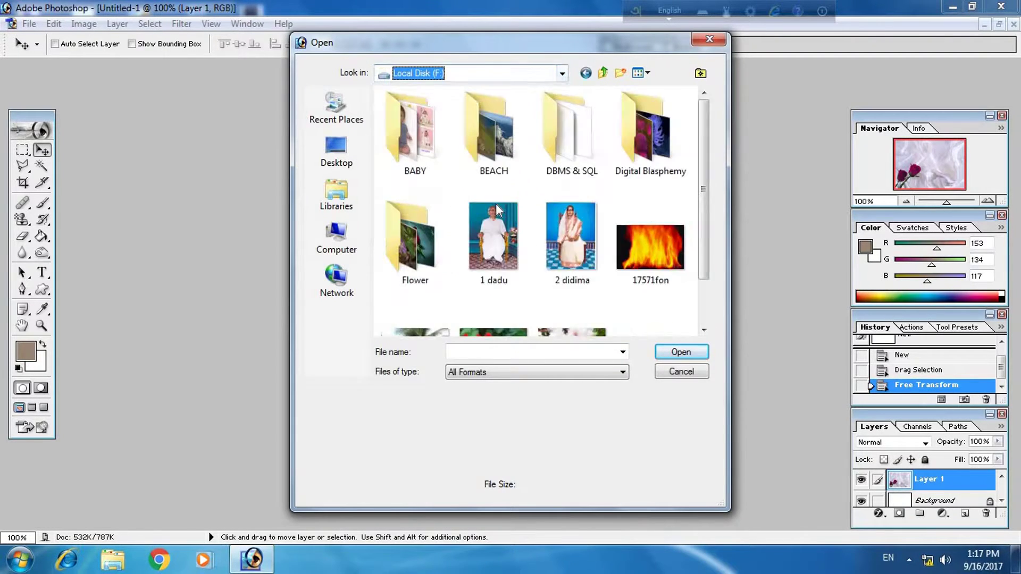
drag(707, 148, 723, 266)
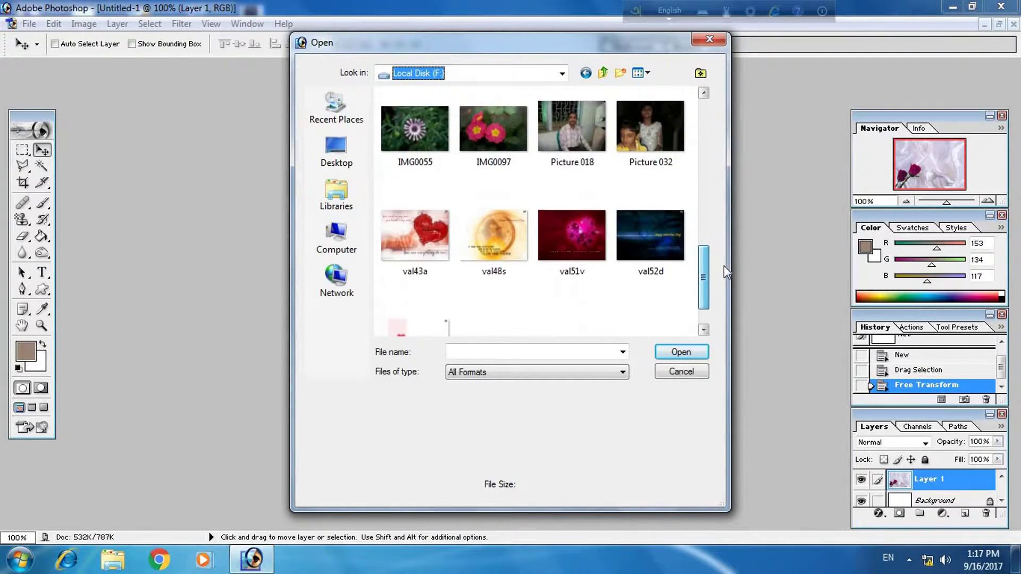
click(579, 133)
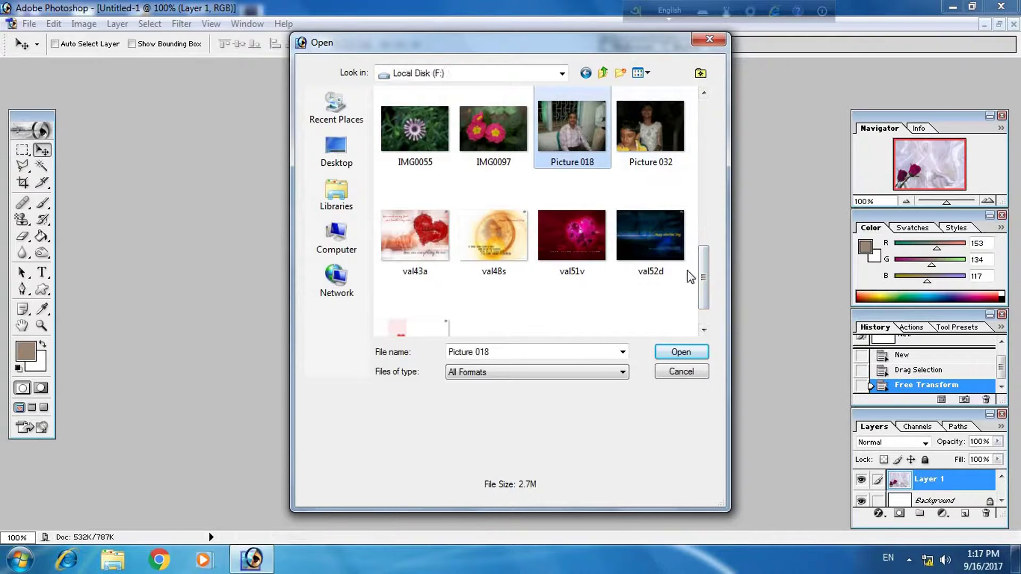
click(696, 351)
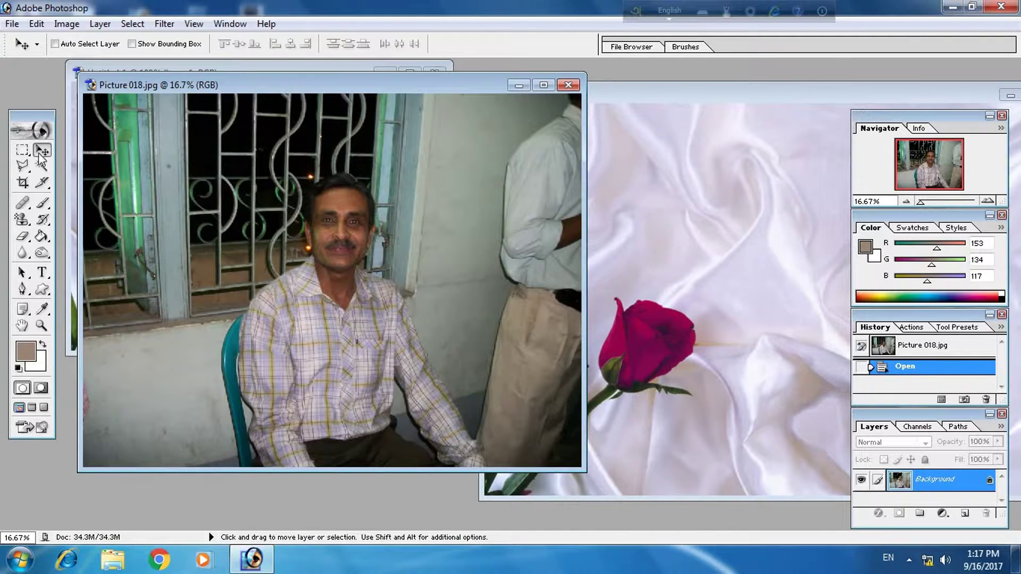
click(21, 152)
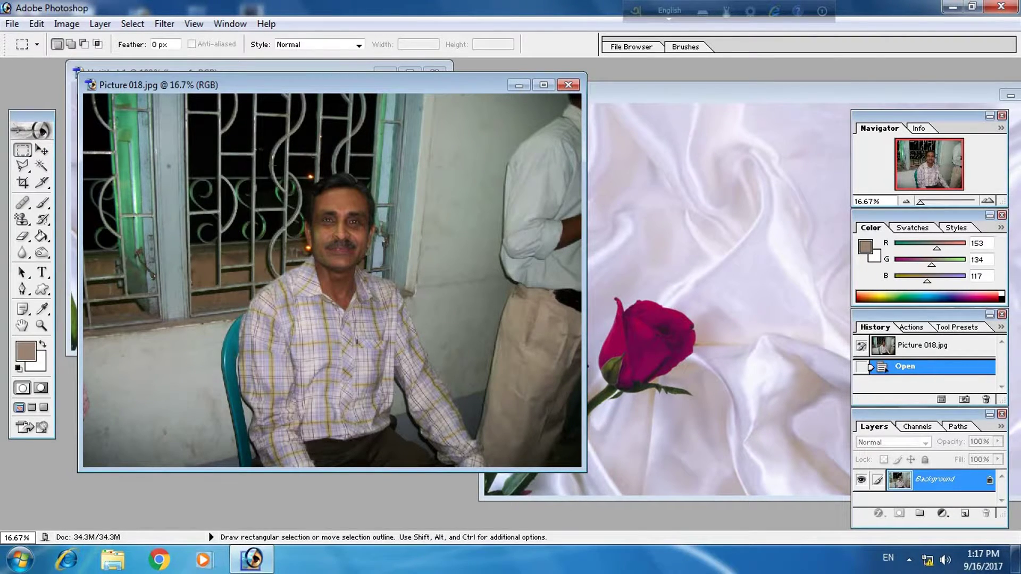
Copy a rectangle around the man's head and shoulders into Untitled-1 as Layer 2
mouse_move(492, 325)
mouse_down()
mouse_move(426, 368)
mouse_move(431, 340)
mouse_up()
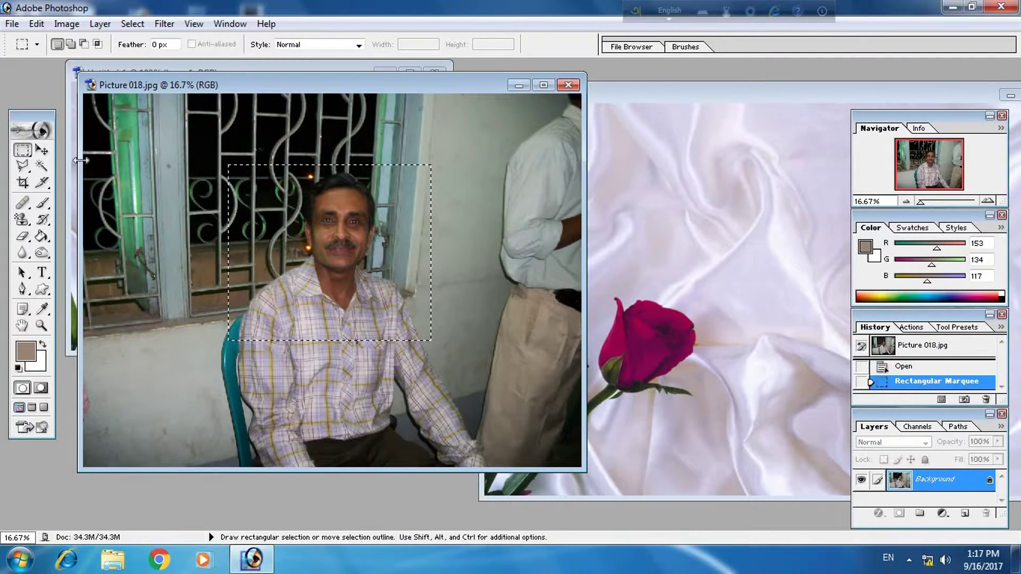
click(42, 150)
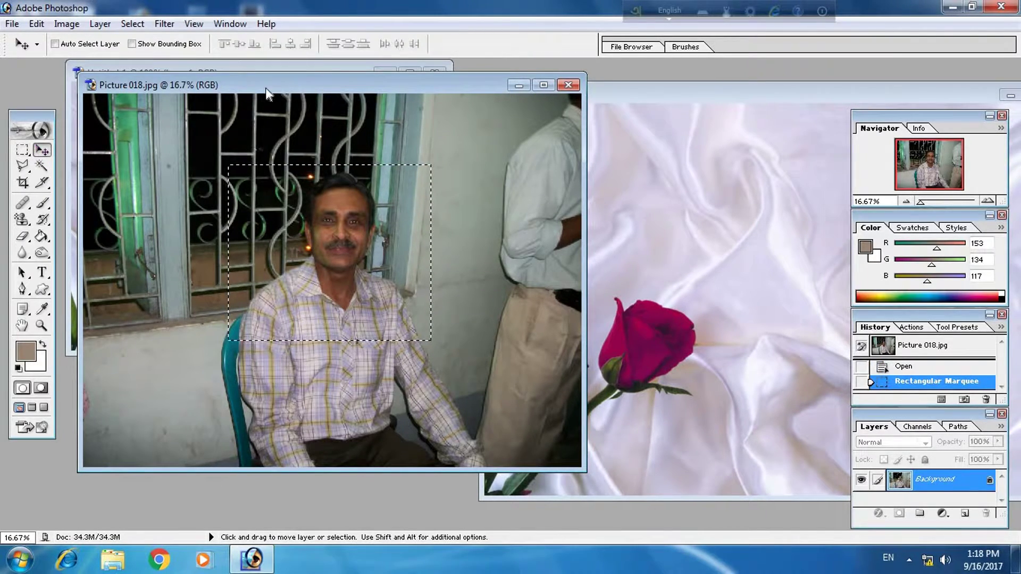
drag(276, 87, 658, 81)
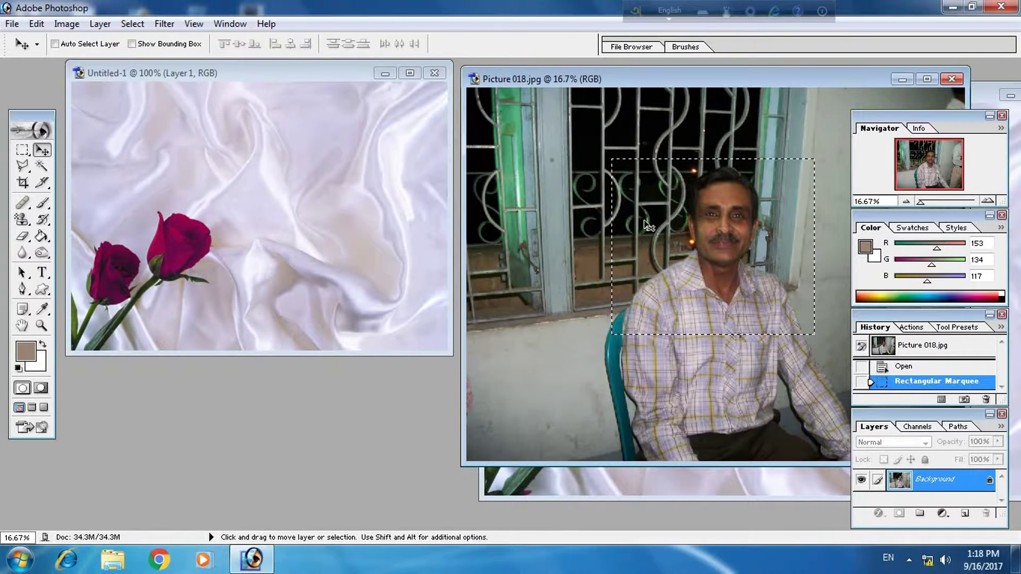
drag(514, 204, 269, 174)
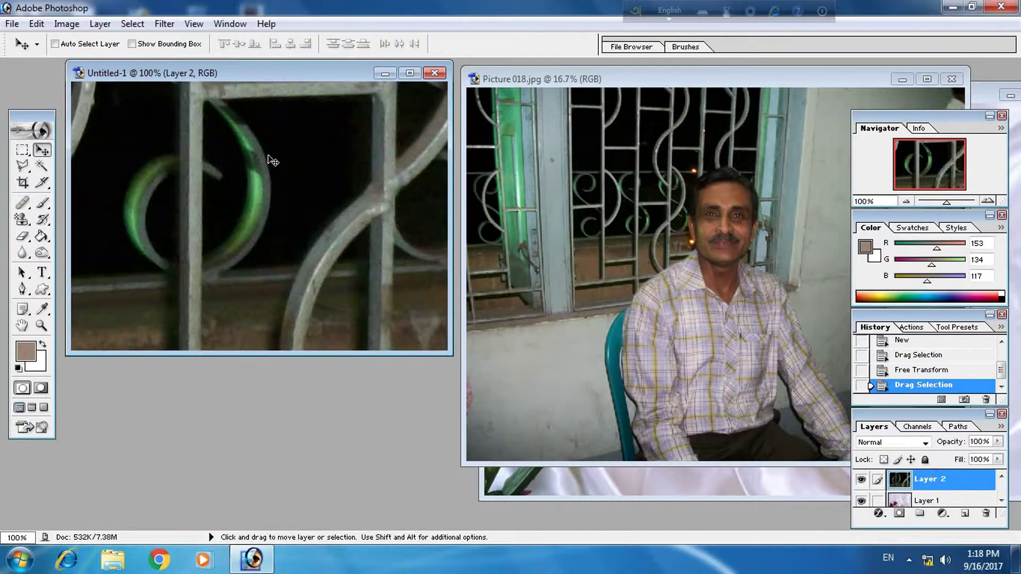
click(409, 73)
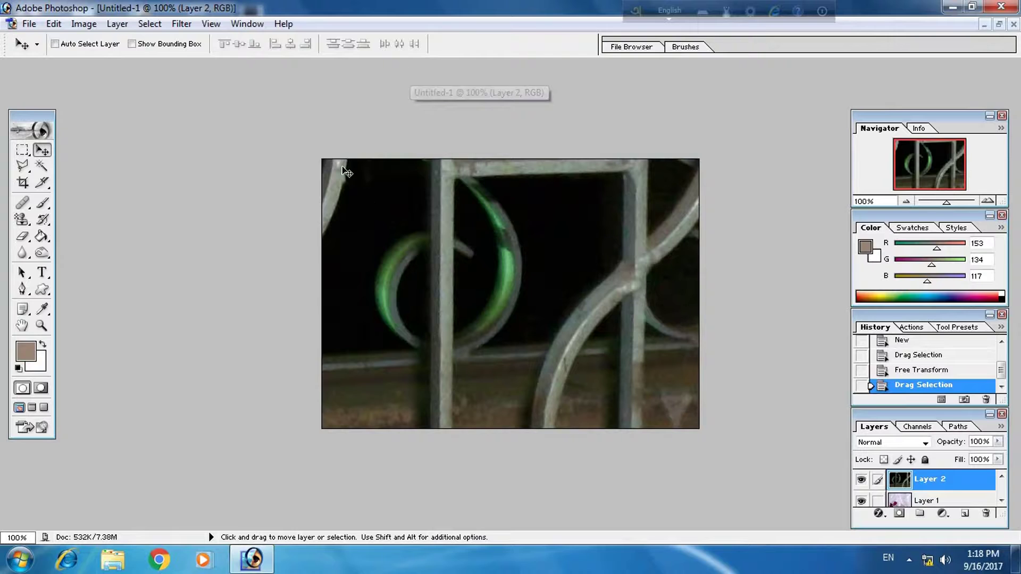
Scale Layer 2's portrait down small and place it upper right beside the roses
mouse_move(320, 162)
mouse_down()
mouse_move(461, 234)
mouse_move(464, 357)
mouse_up()
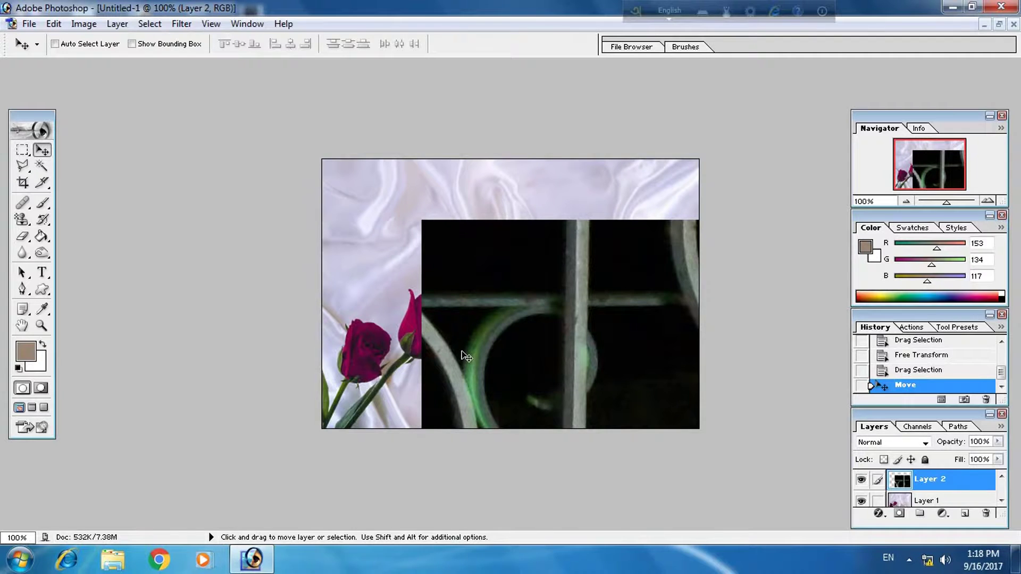
key(ctrl+t)
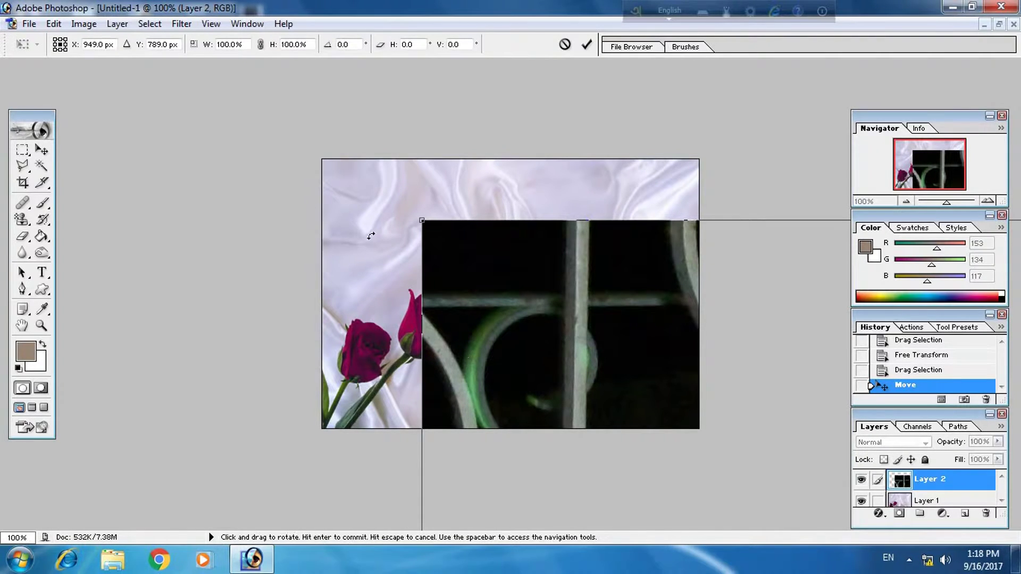
drag(421, 220, 782, 458)
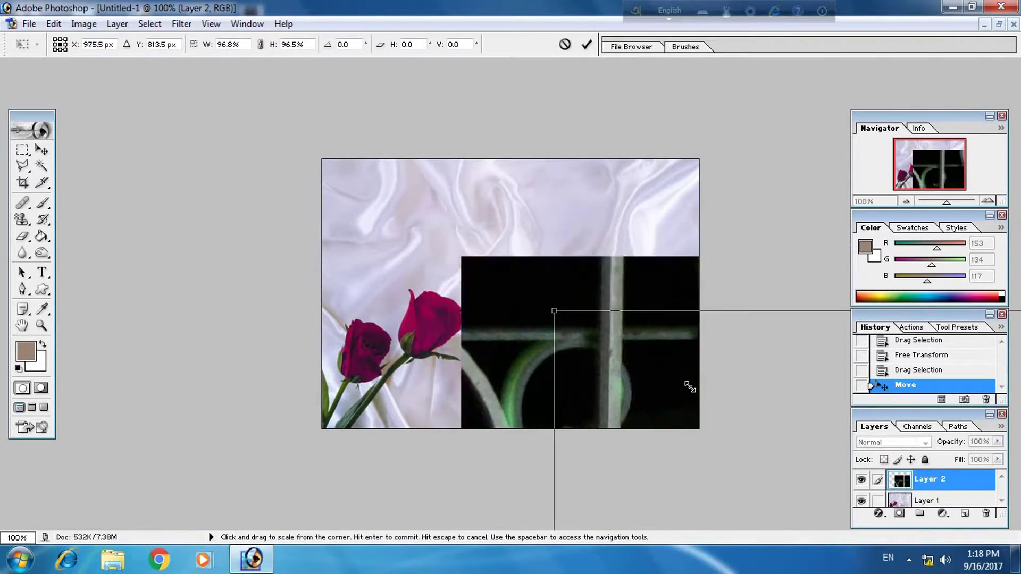
drag(640, 397, 277, 130)
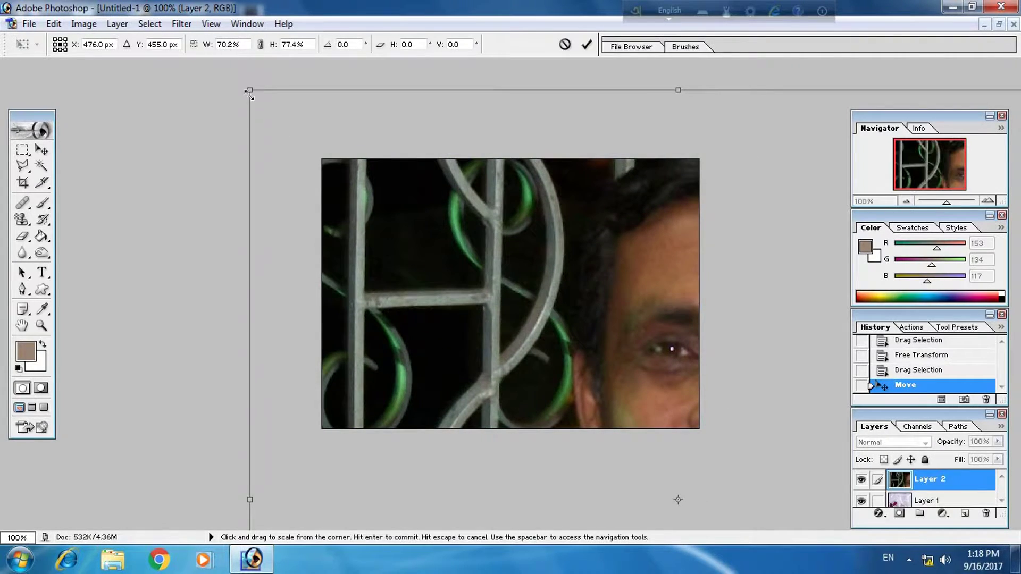
mouse_move(247, 91)
mouse_down()
mouse_move(399, 183)
mouse_move(604, 414)
mouse_move(650, 443)
mouse_up()
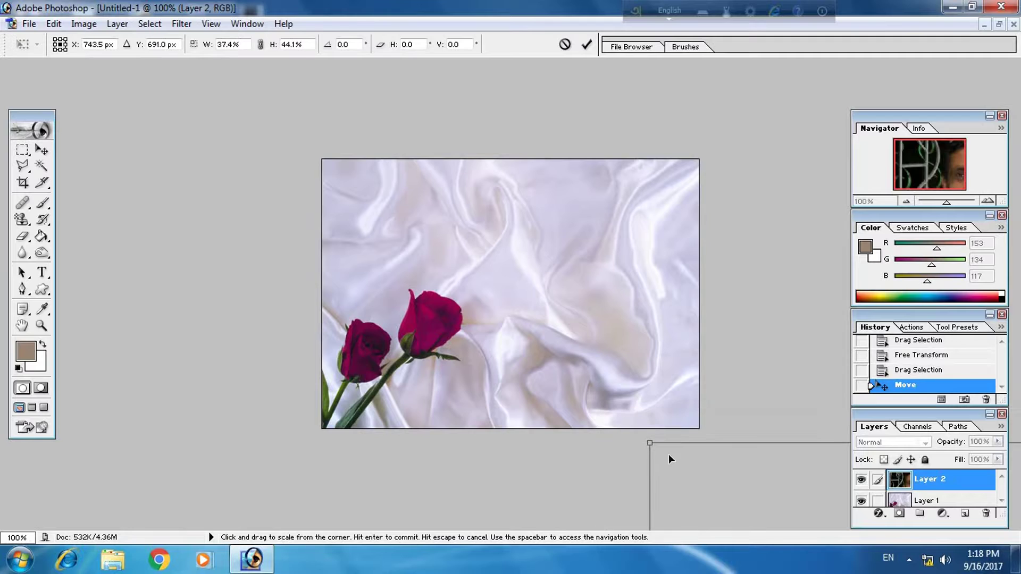
mouse_move(705, 466)
mouse_down()
mouse_move(302, 86)
mouse_move(305, 109)
mouse_move(345, 139)
mouse_up()
mouse_move(269, 84)
mouse_down()
mouse_move(375, 155)
mouse_move(550, 378)
mouse_up()
mouse_move(595, 415)
mouse_down()
mouse_move(470, 189)
mouse_move(530, 218)
mouse_move(553, 213)
mouse_up()
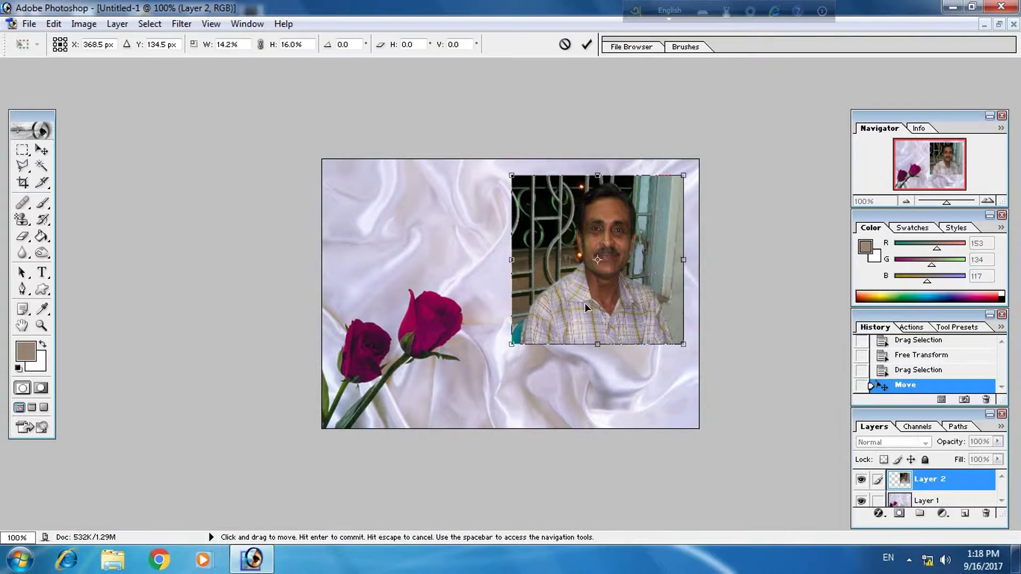
drag(585, 304, 585, 320)
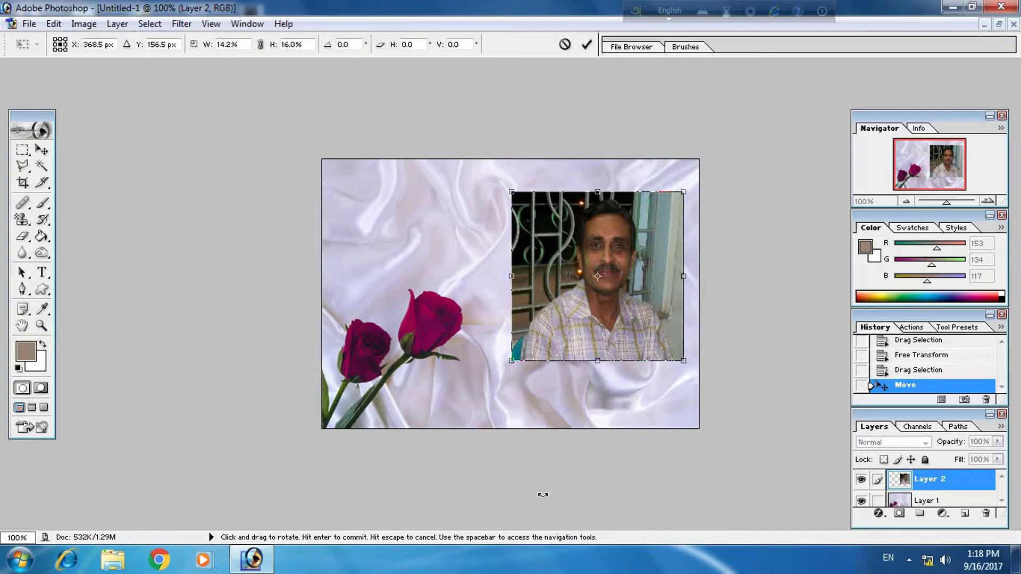
key(Return)
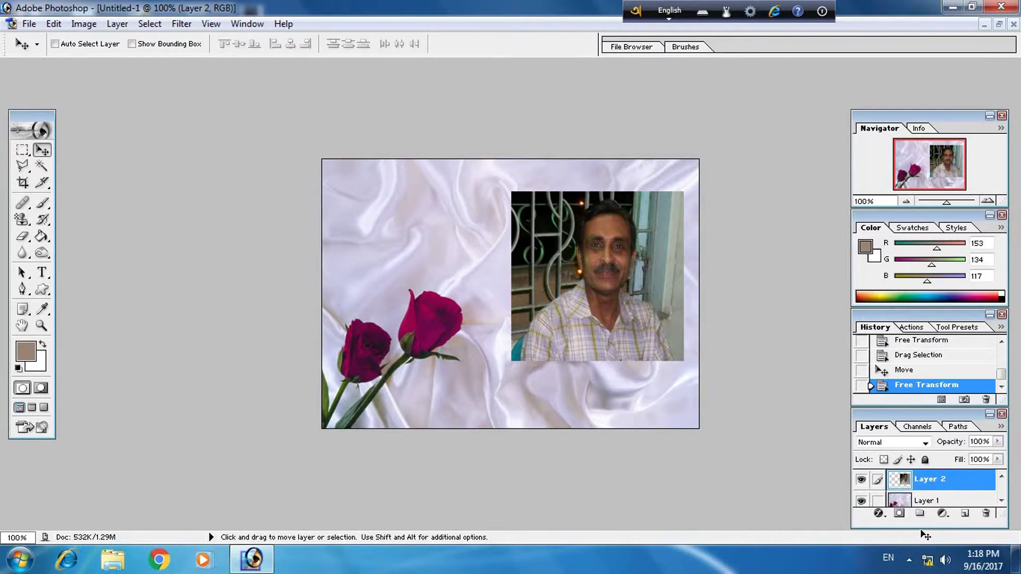
Add a layer mask to Layer 2 and draw a heart custom-shape path over the man's face
click(898, 514)
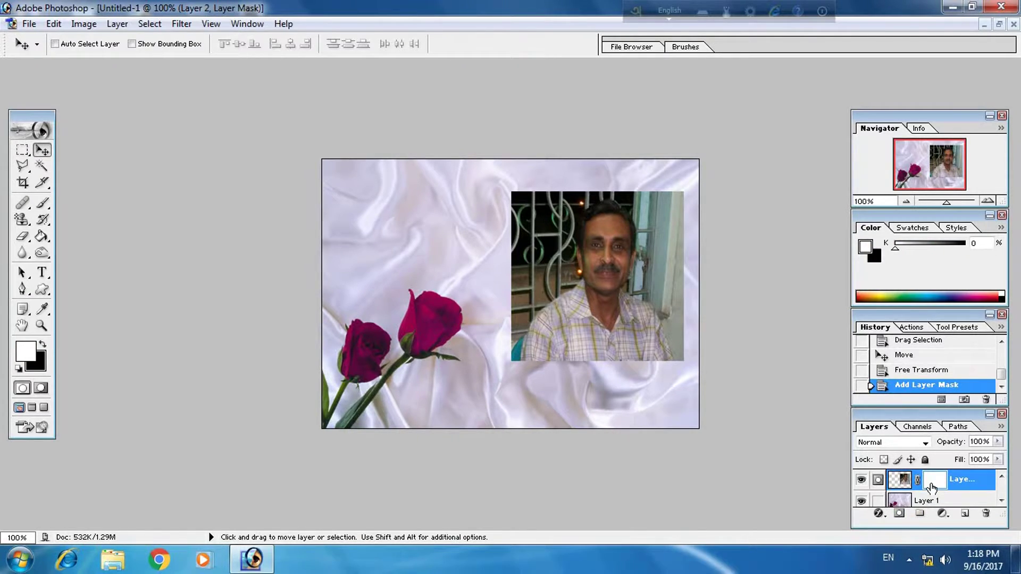
click(43, 296)
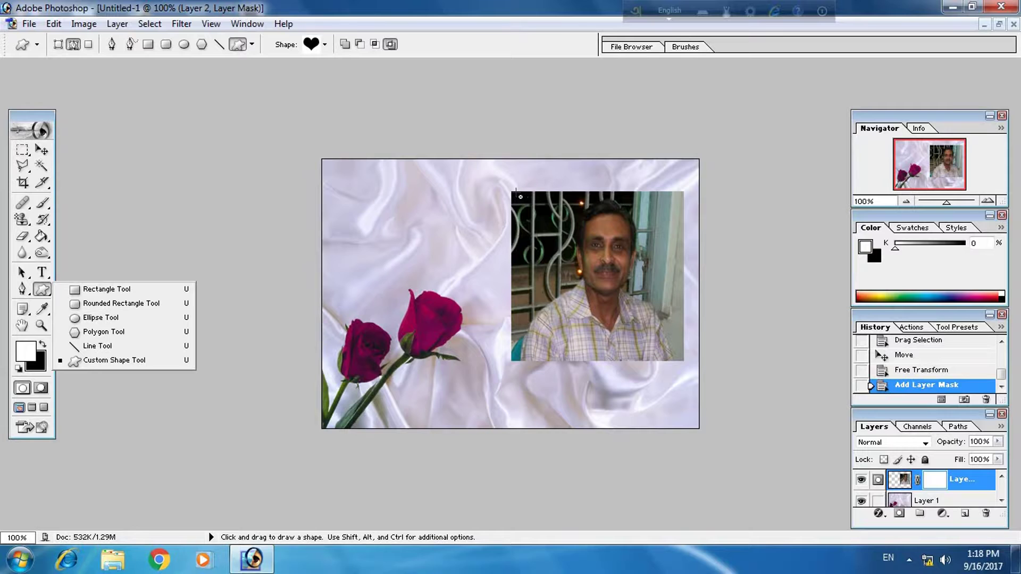
mouse_move(516, 193)
mouse_down()
mouse_move(682, 360)
mouse_move(693, 299)
mouse_move(699, 314)
mouse_move(683, 309)
mouse_up()
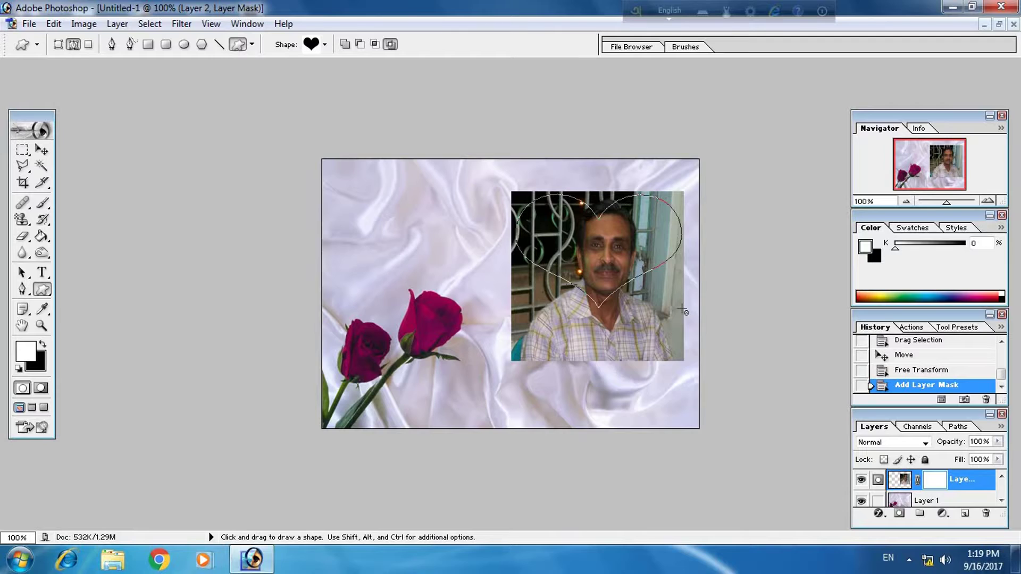
drag(682, 309, 683, 309)
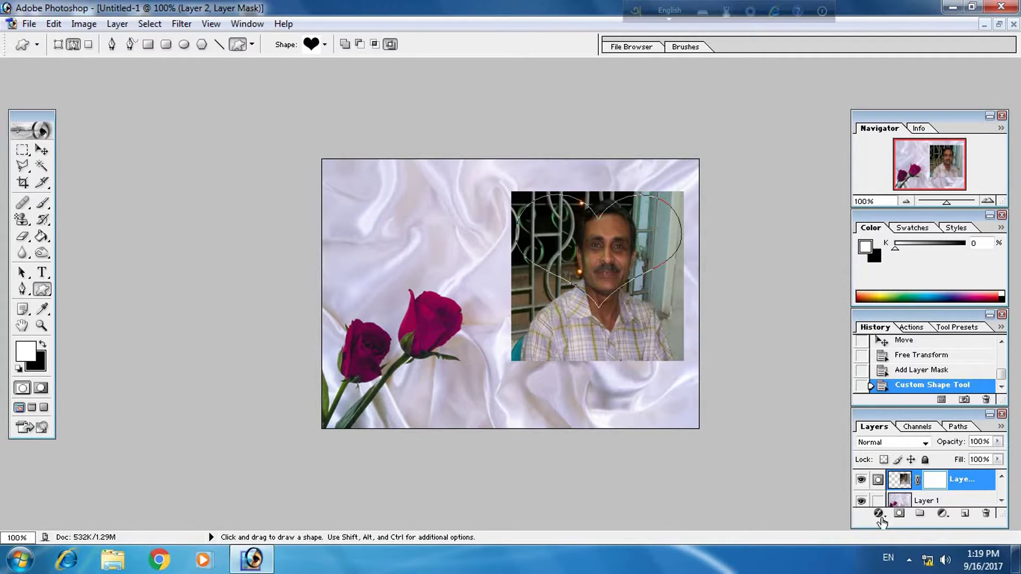
Turn the heart path into a vector mask on Layer 2 and bring up the layer's style options
click(900, 514)
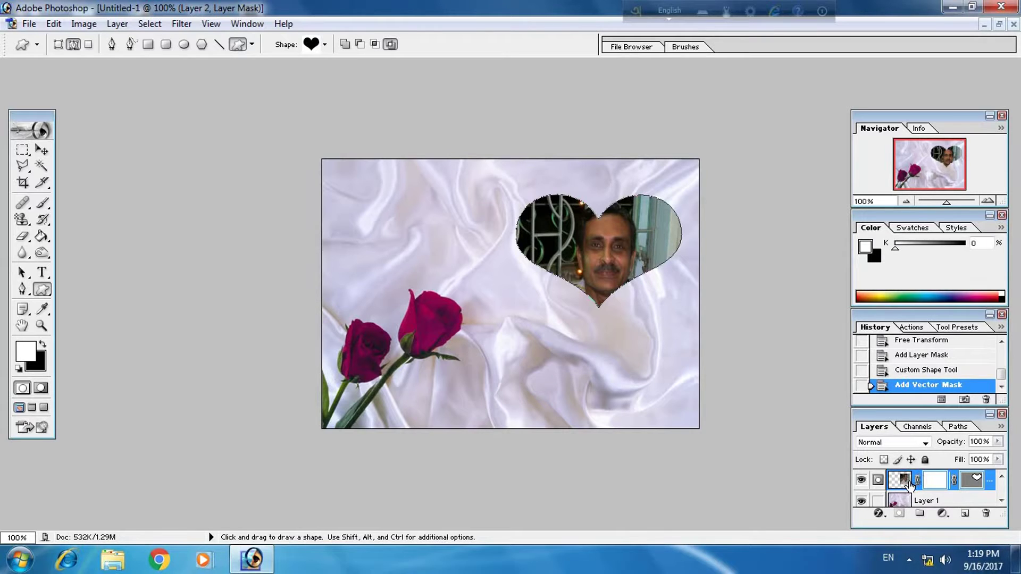
click(904, 481)
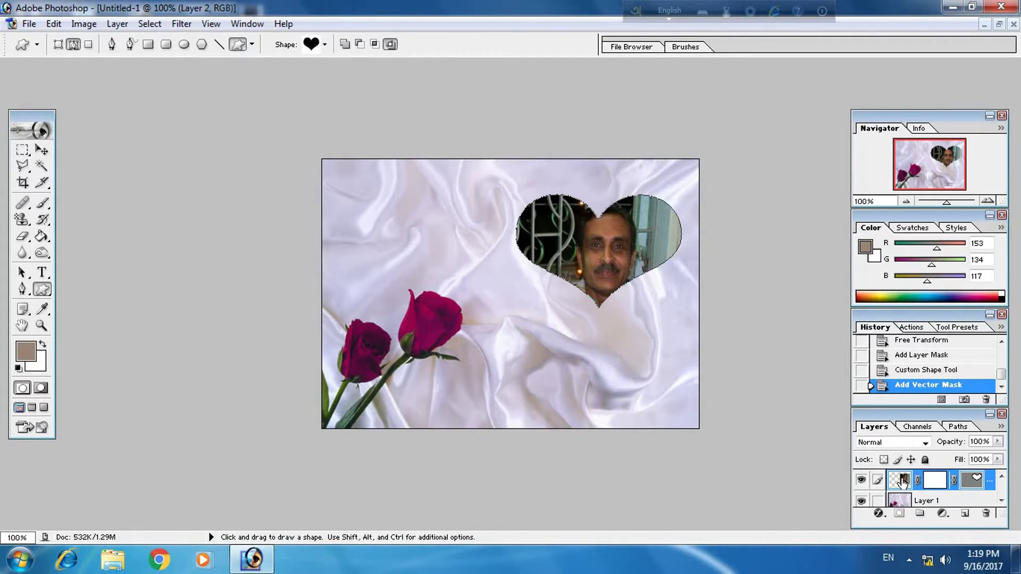
right_click(905, 482)
Give Layer 2 a 10 px light cyan (7EF1FF) Stroke through Blending Options
click(889, 531)
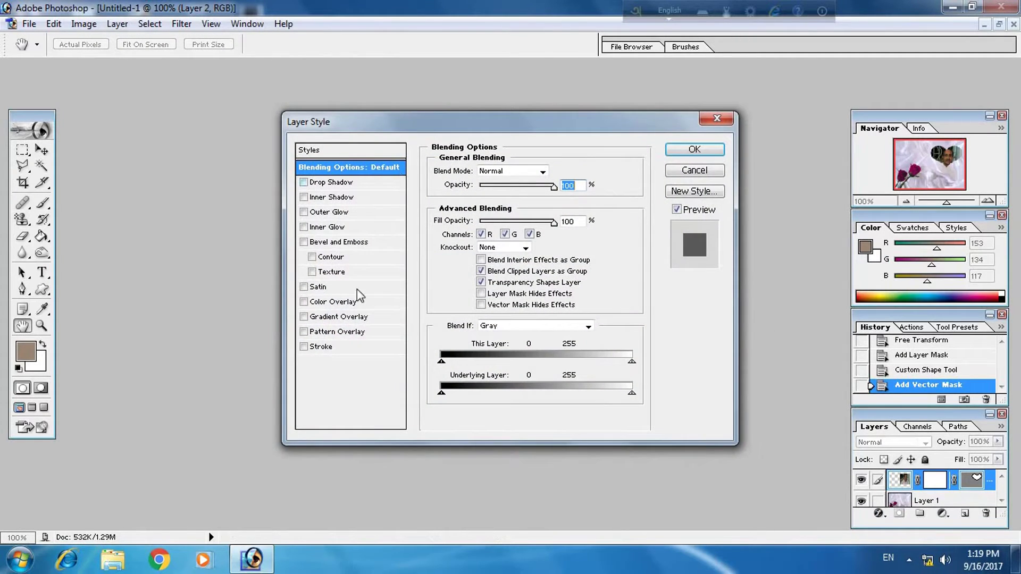
click(325, 351)
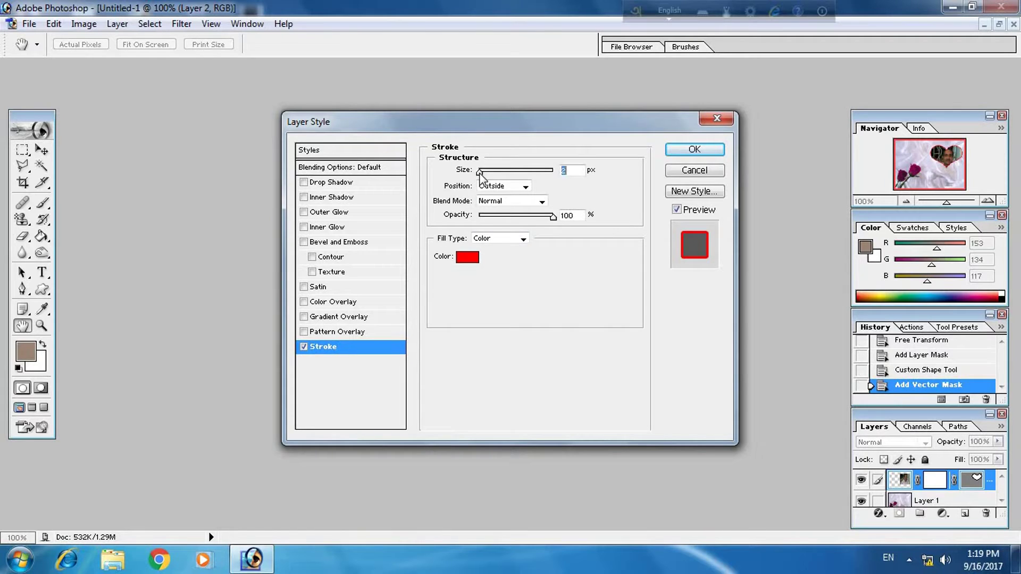
drag(479, 172, 487, 172)
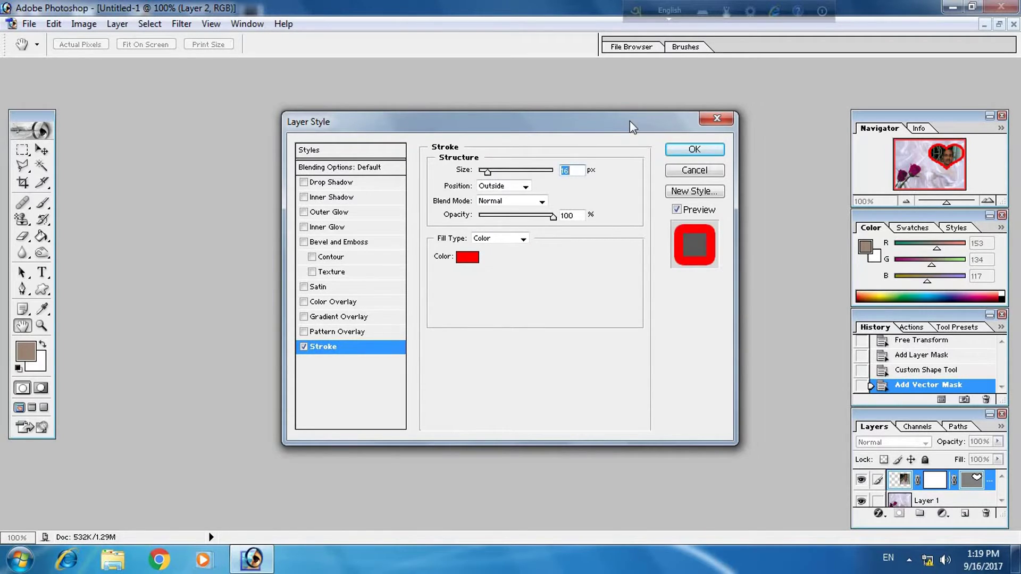
drag(630, 120, 698, 337)
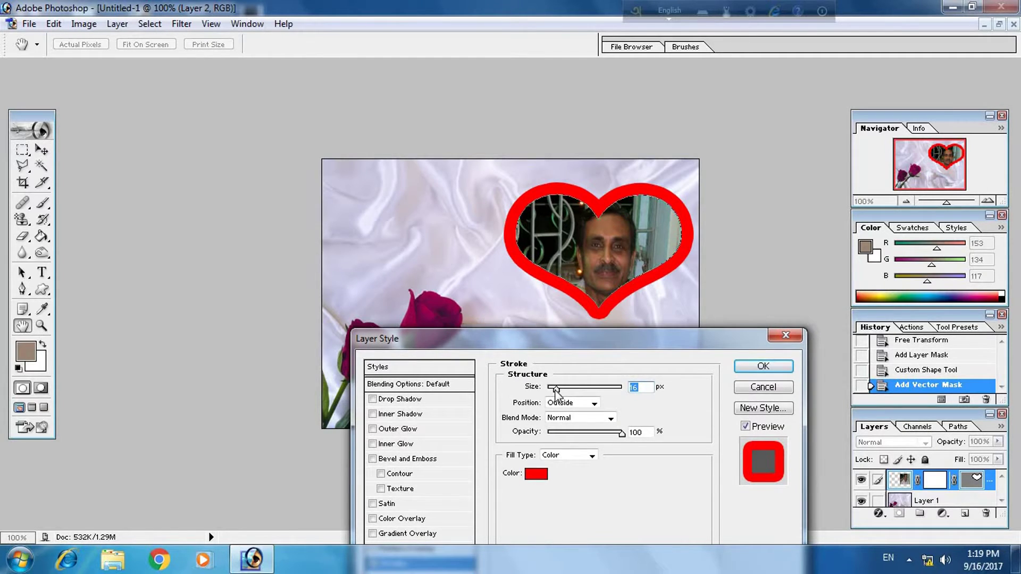
drag(556, 389, 552, 389)
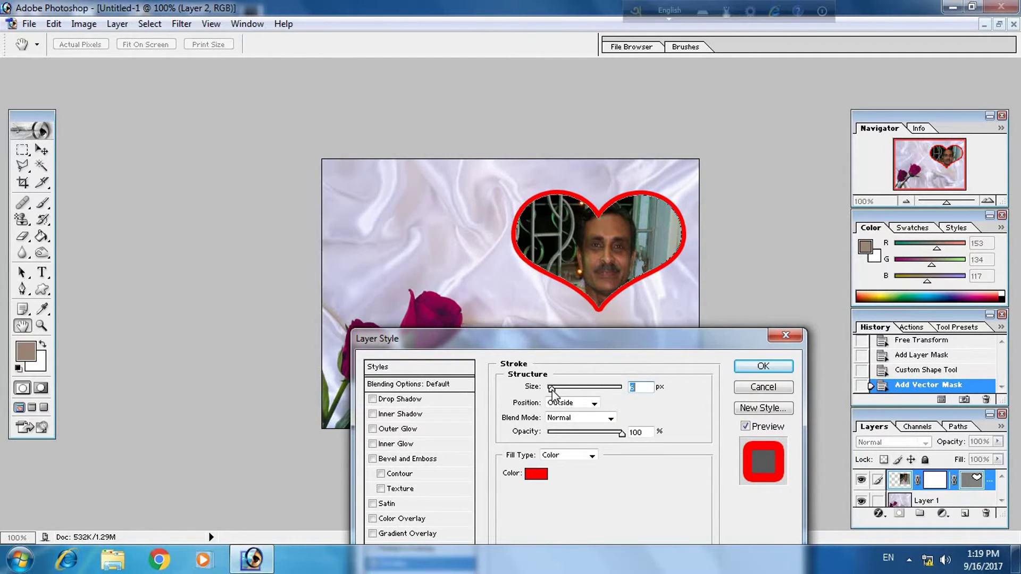
click(538, 476)
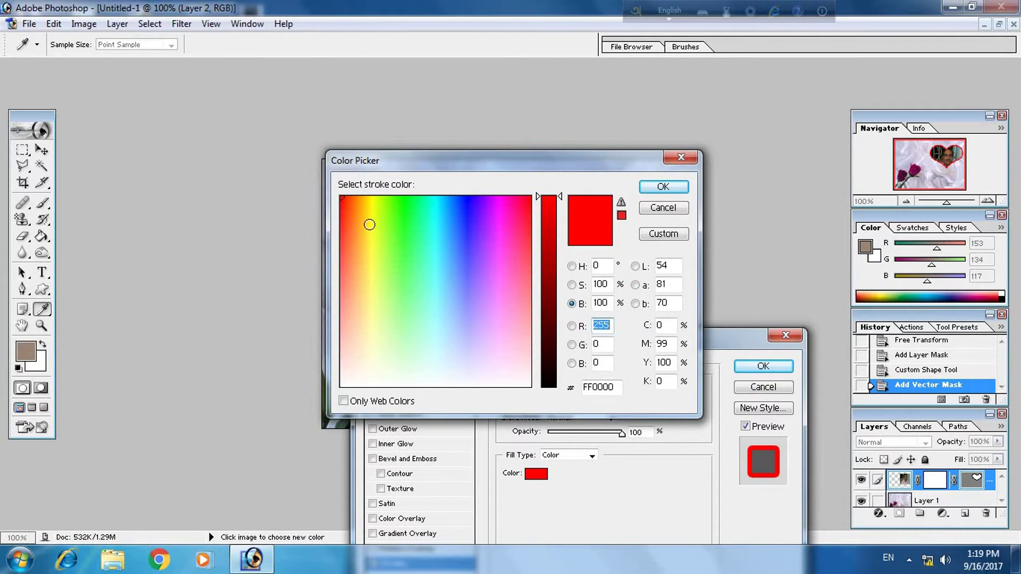
click(358, 232)
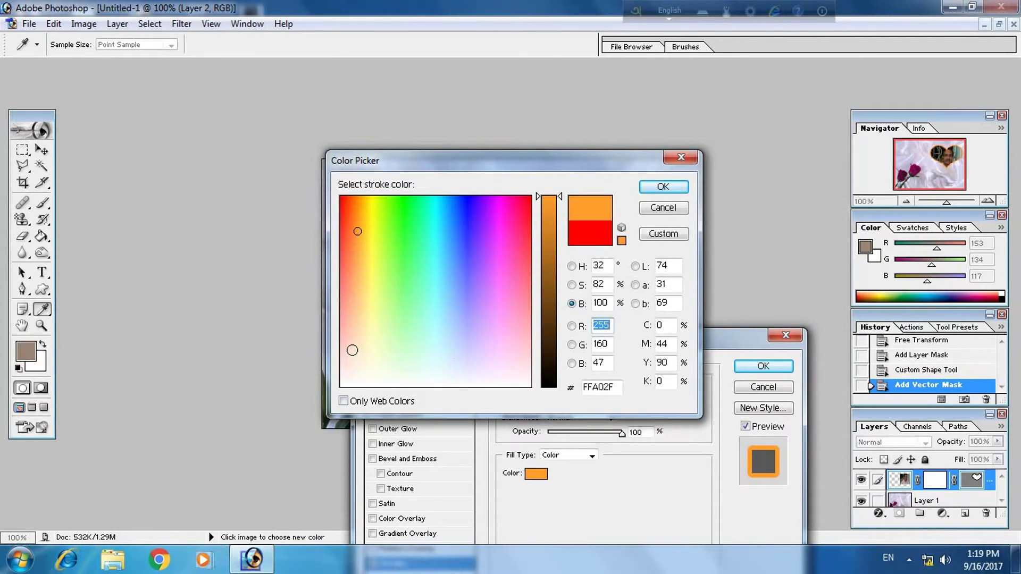
click(439, 290)
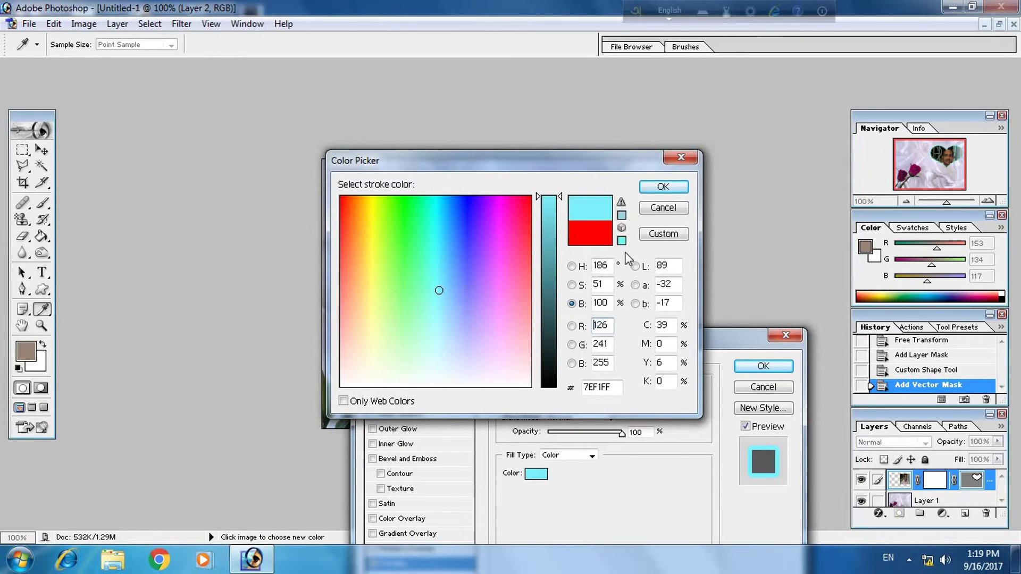
click(663, 187)
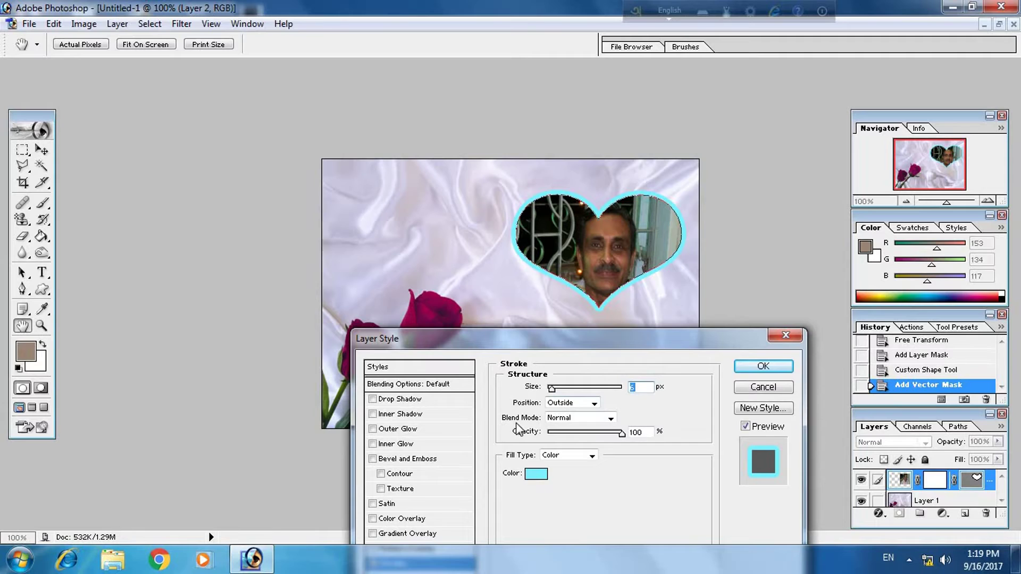
click(766, 365)
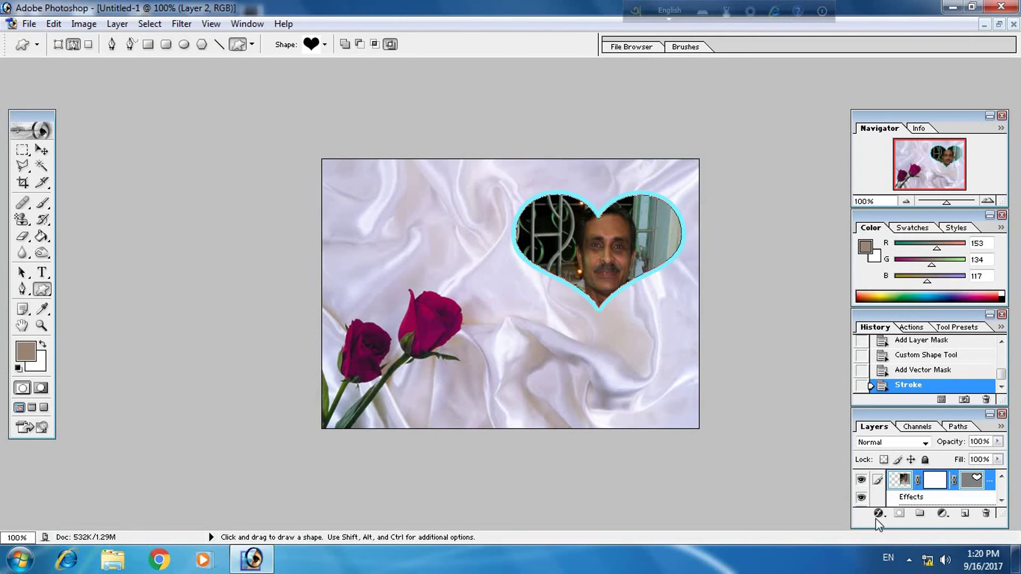
click(909, 559)
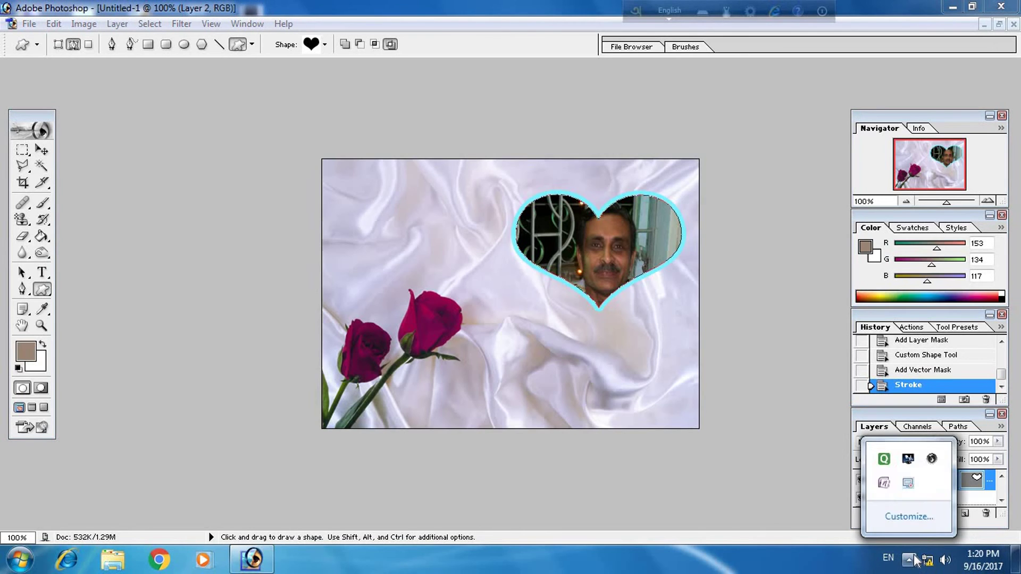